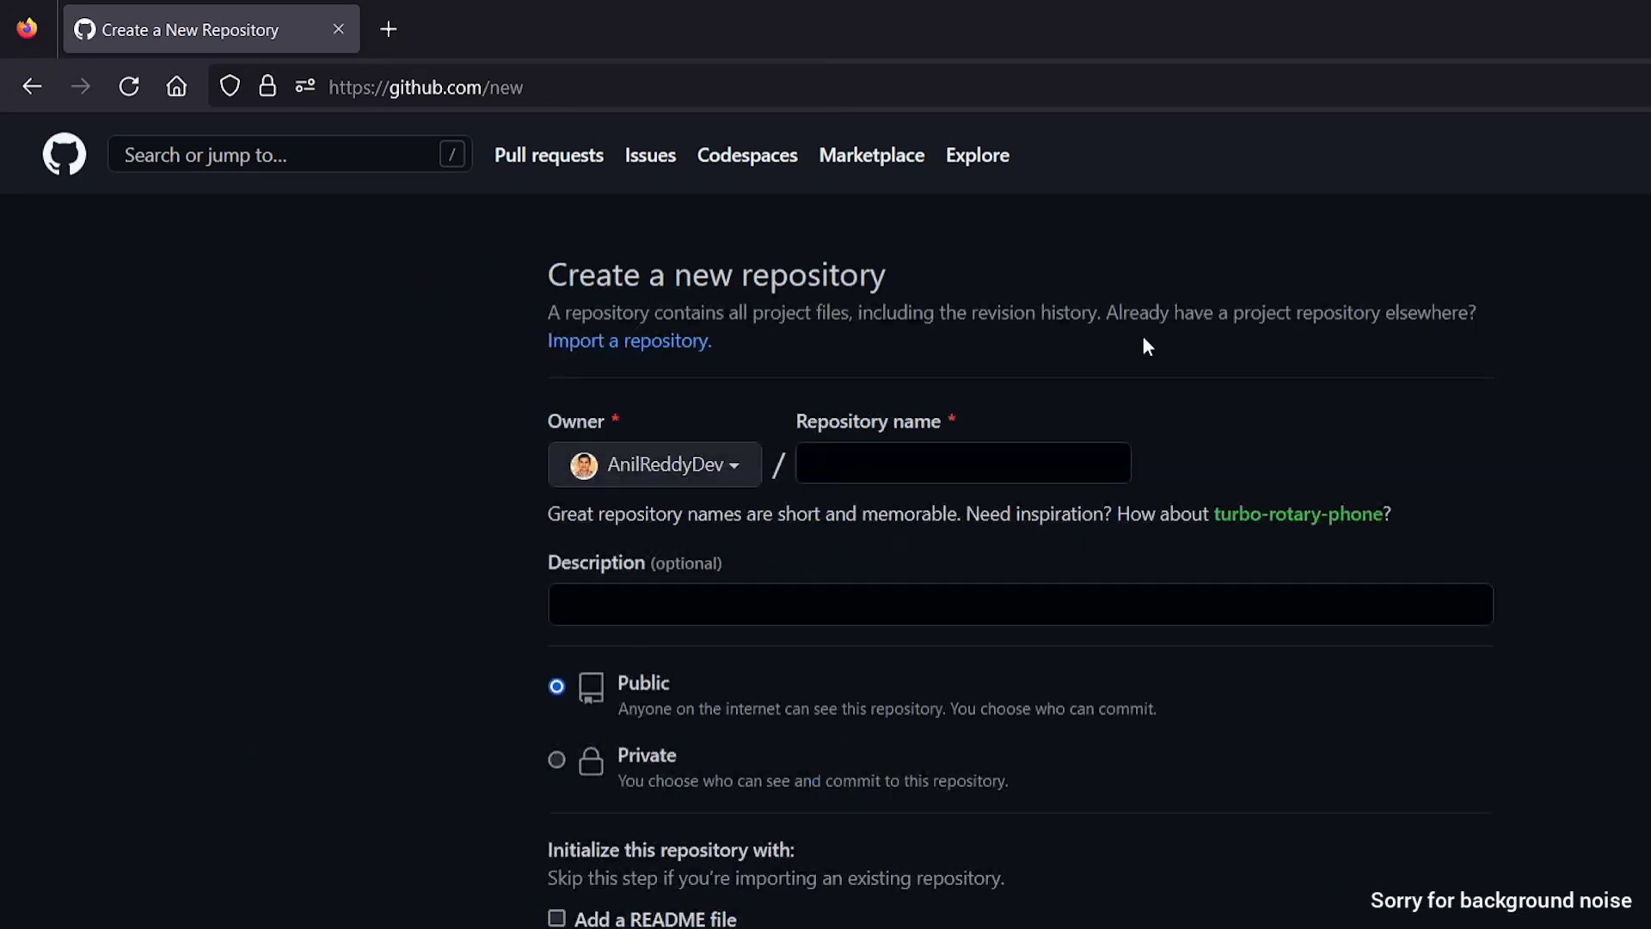
Step: Create a public repository named mruclone, initialized with a README file
left_click(896, 465)
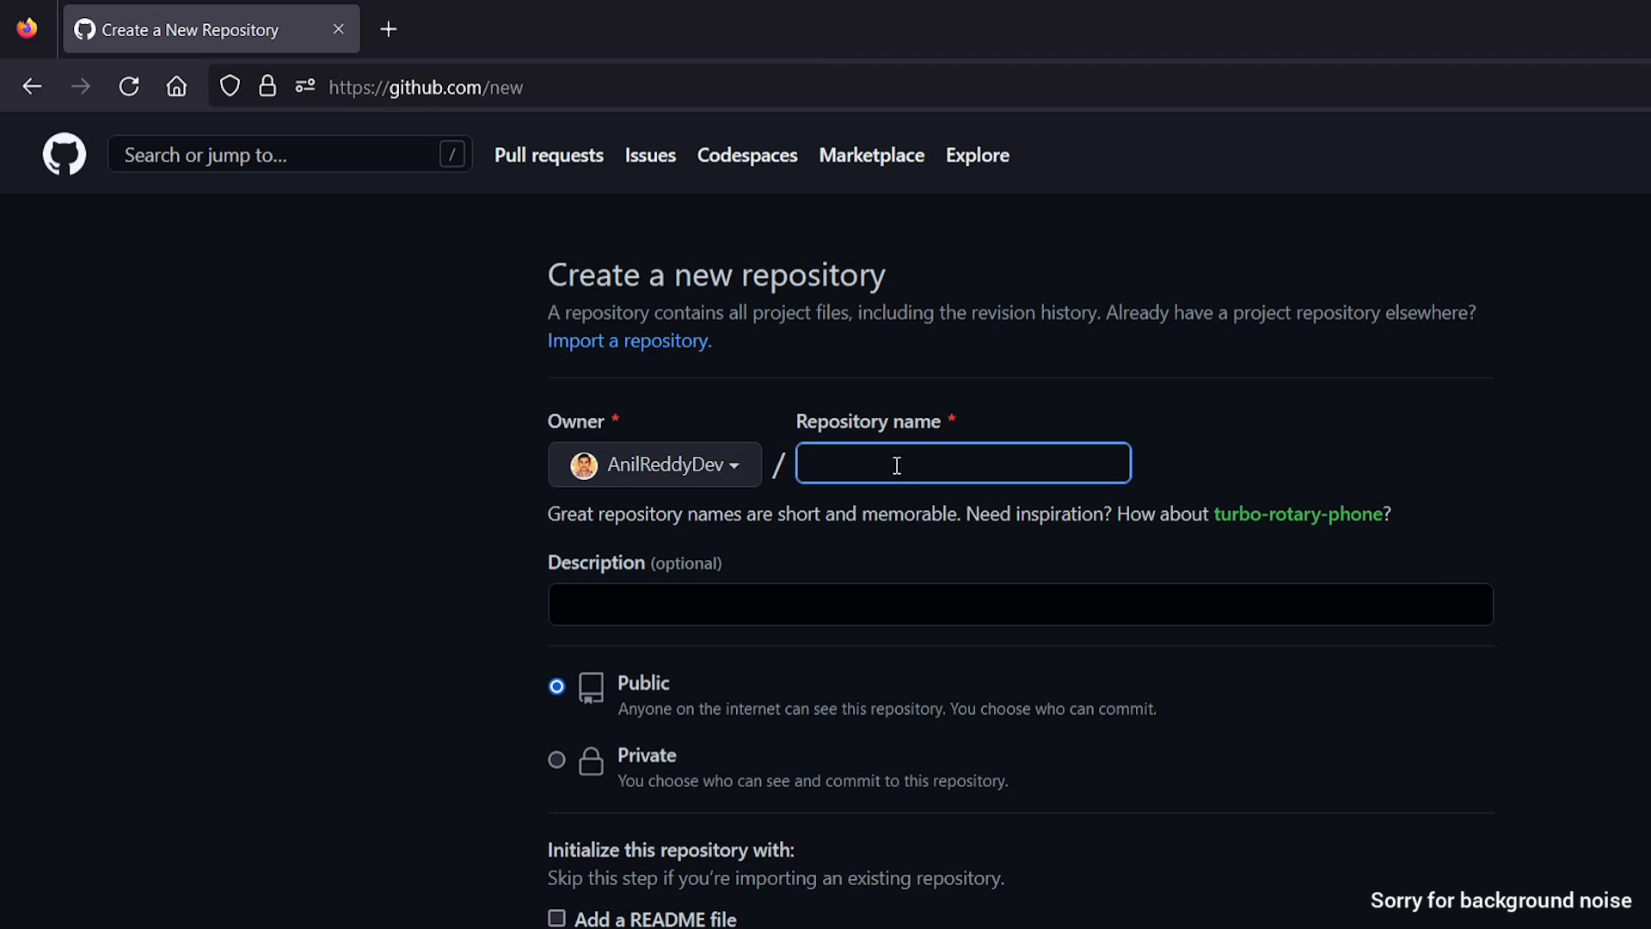
type("mruclone")
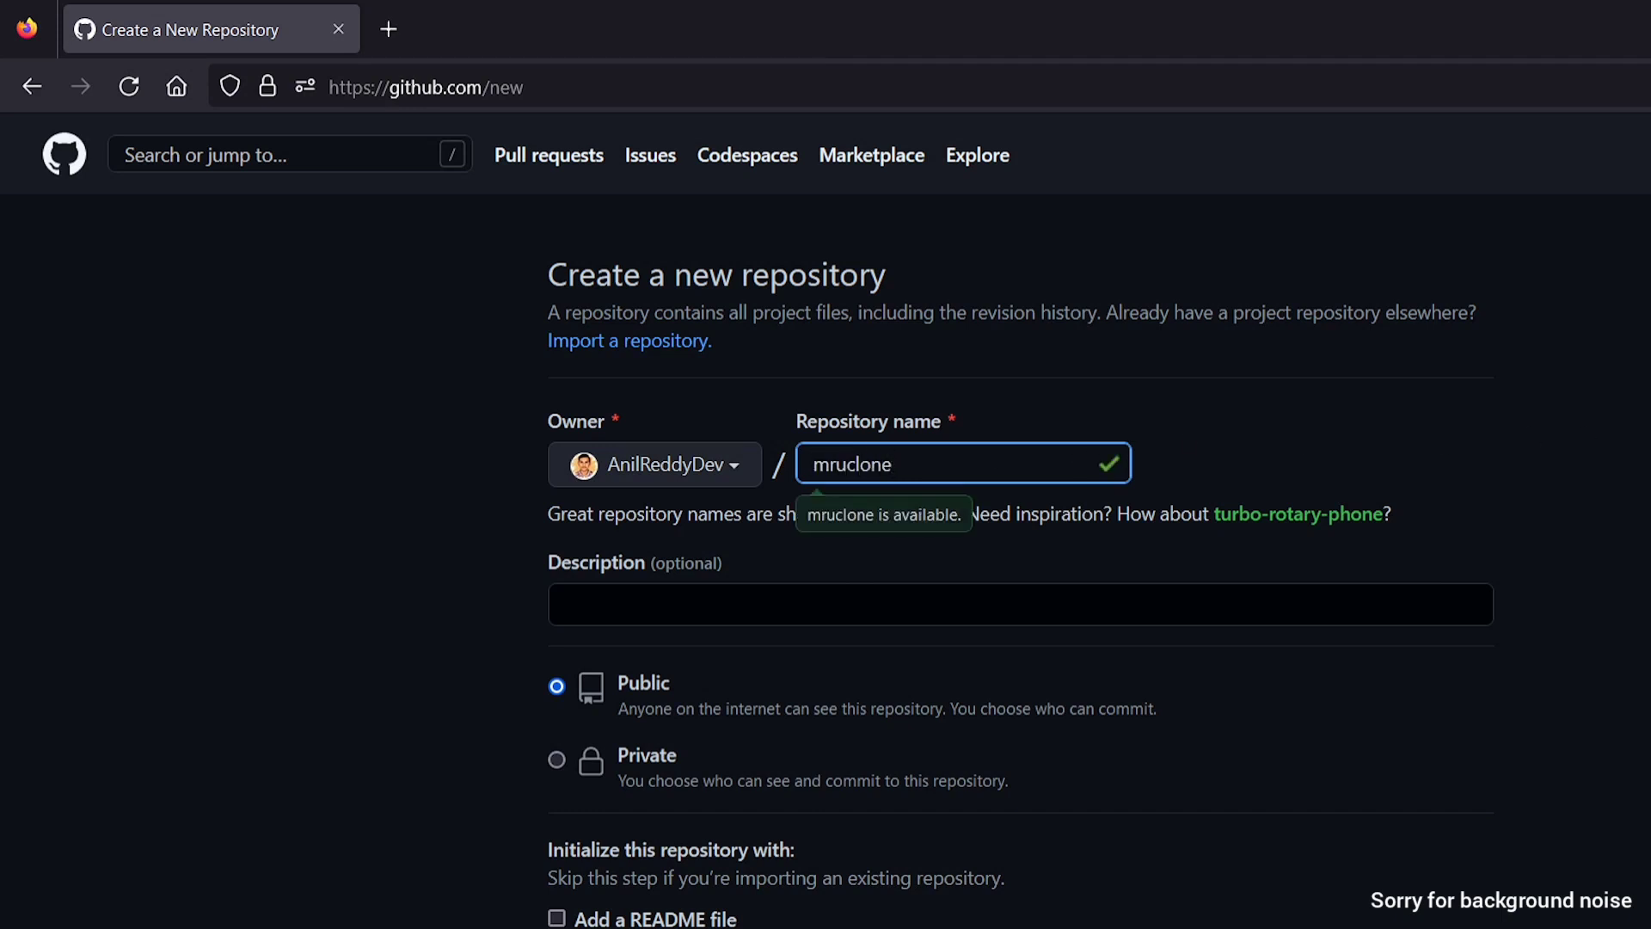
scroll(826, 516, "down", 3)
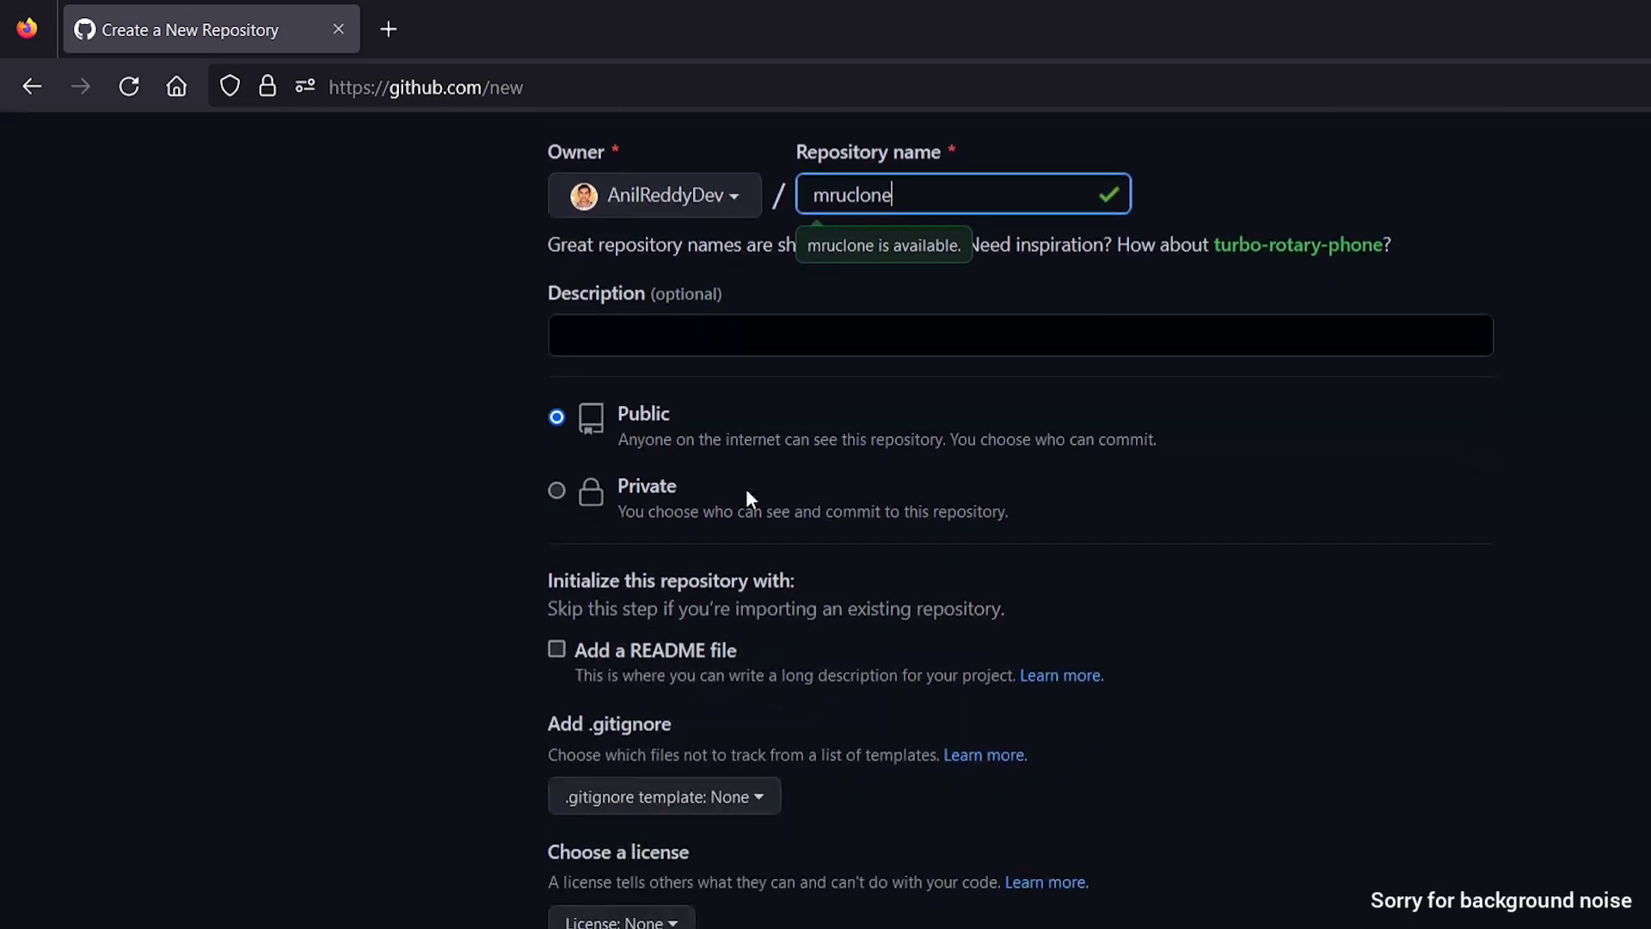
left_click(557, 651)
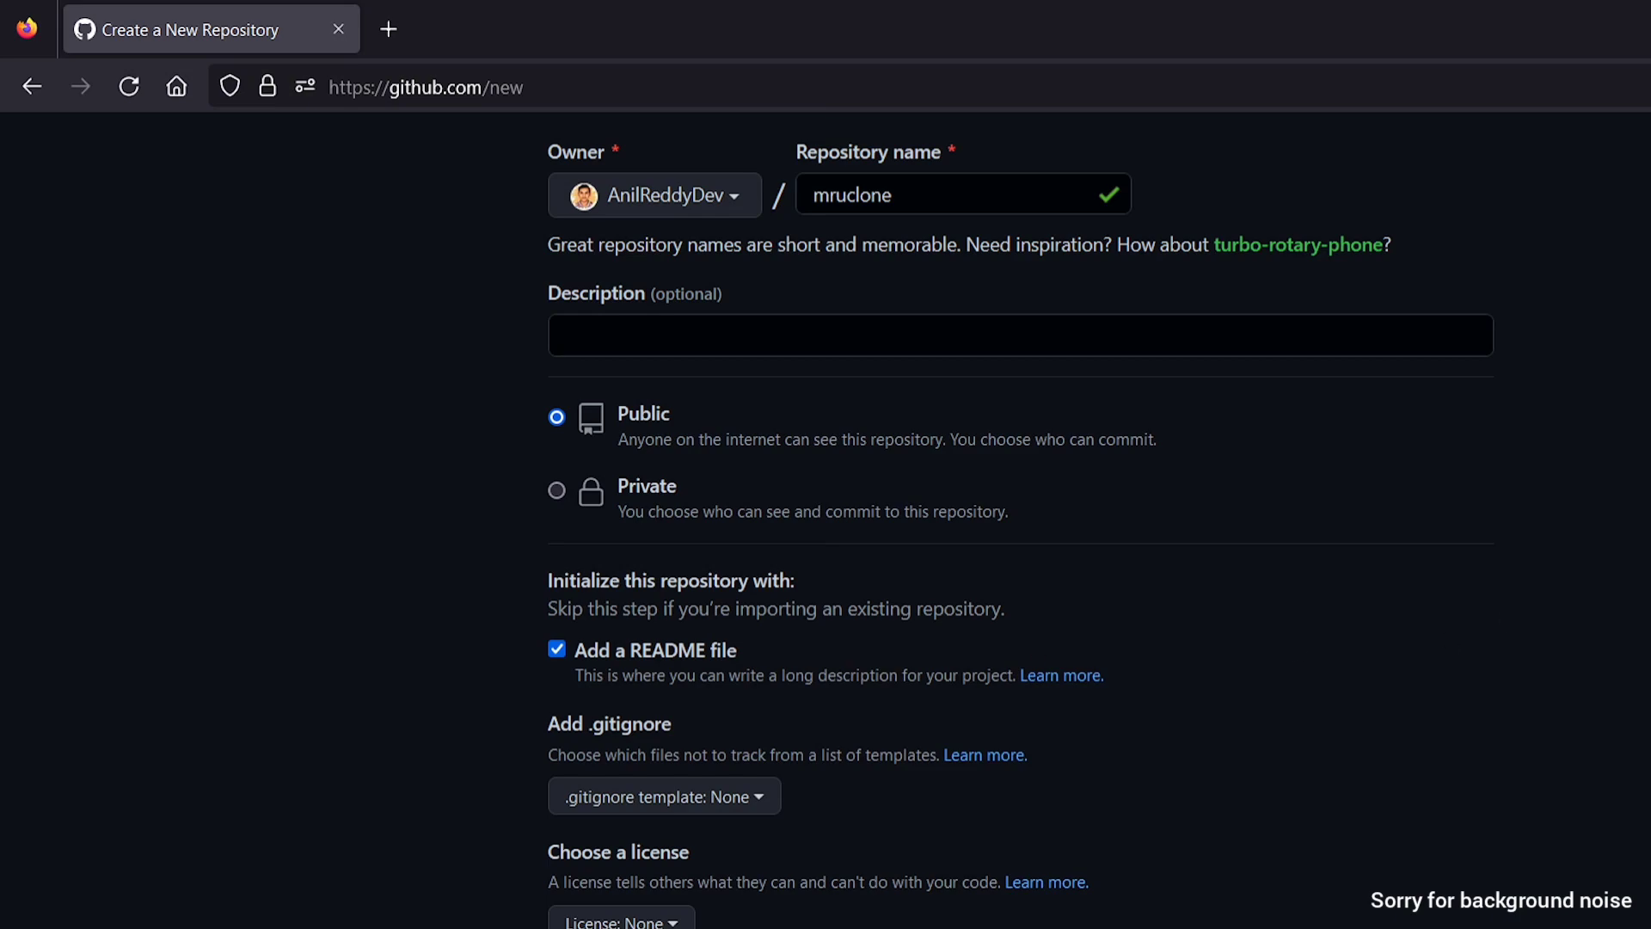
scroll(763, 822, "down", 3)
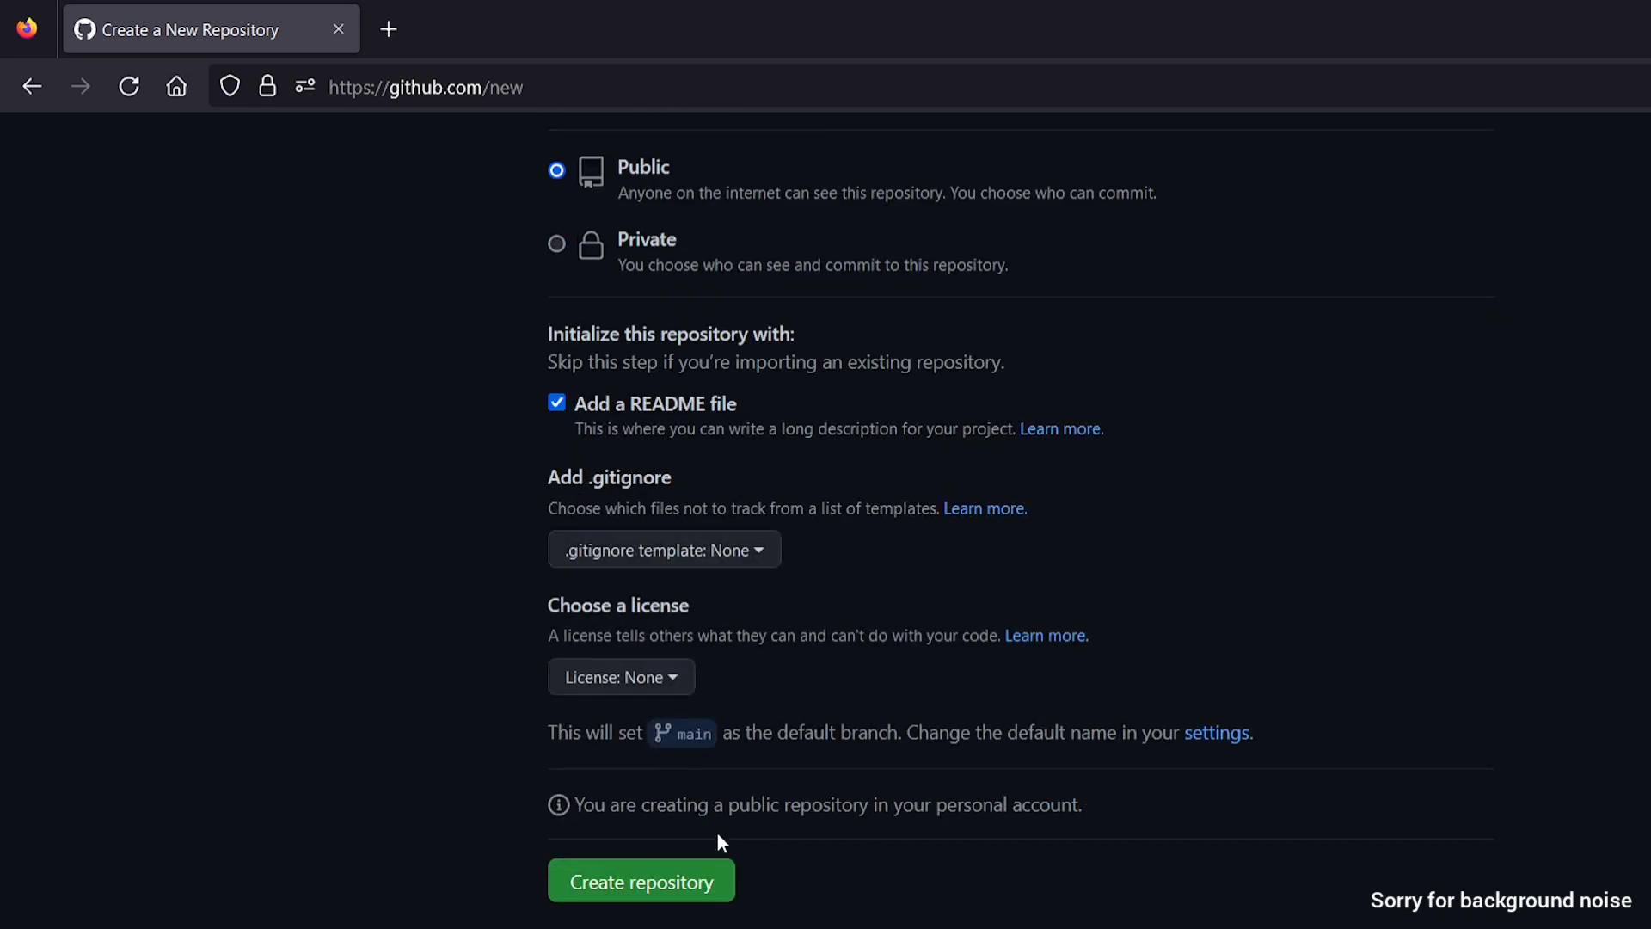
left_click(666, 879)
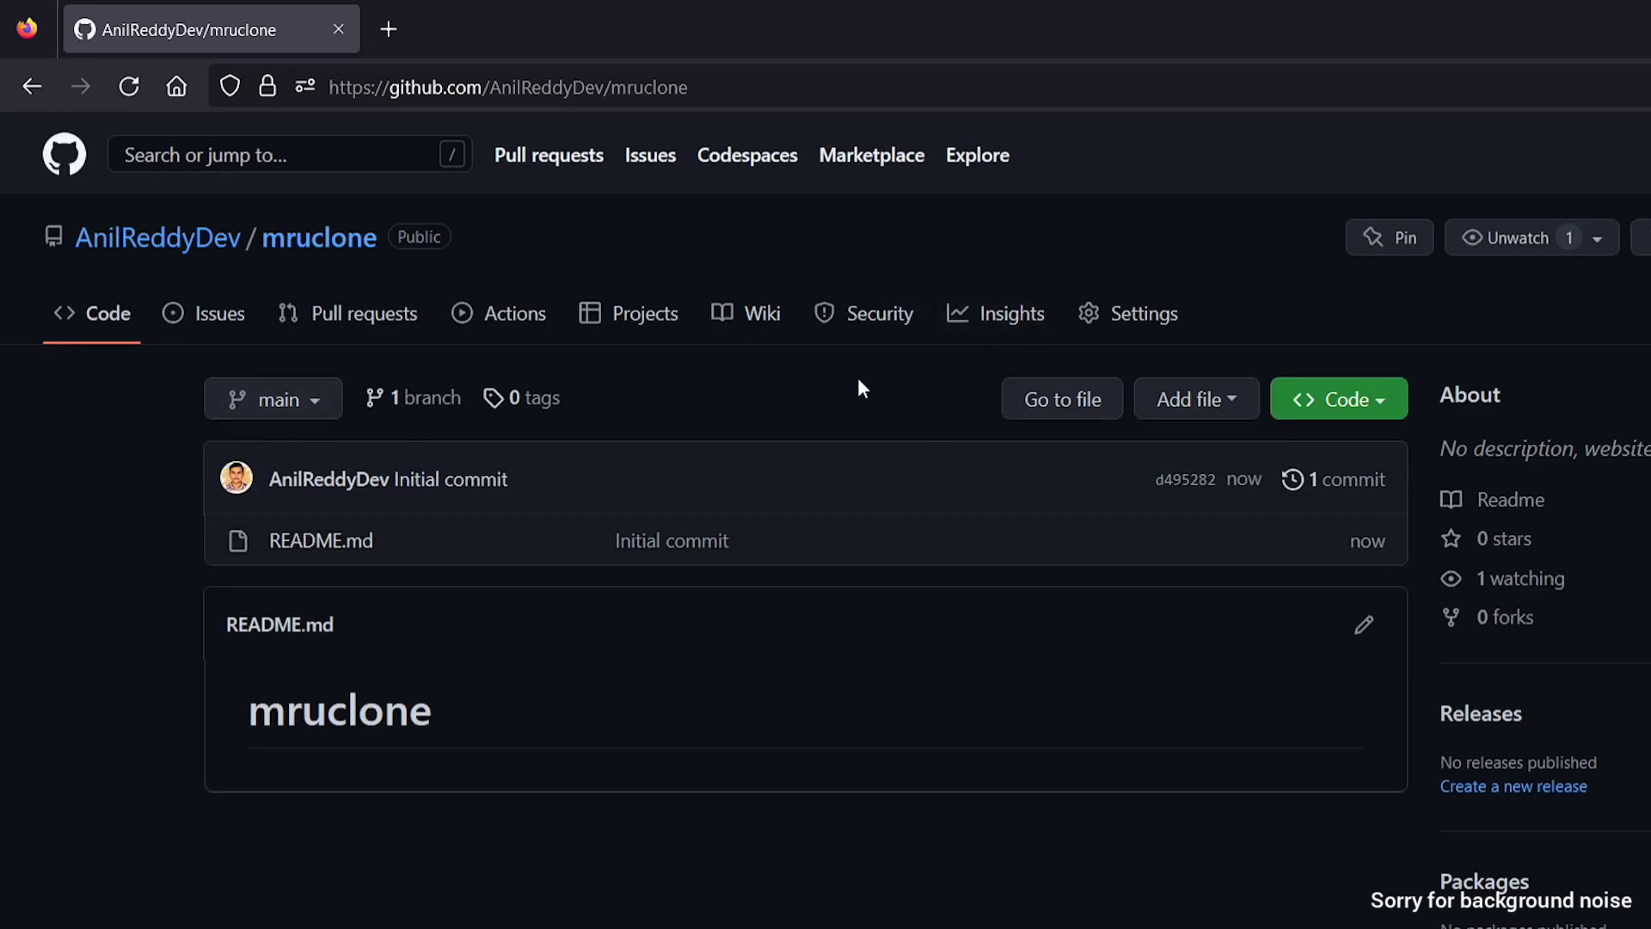
Step: Add the css folder, img folder and index file from the Desktop's website folder to the repository's file upload
left_click(1177, 395)
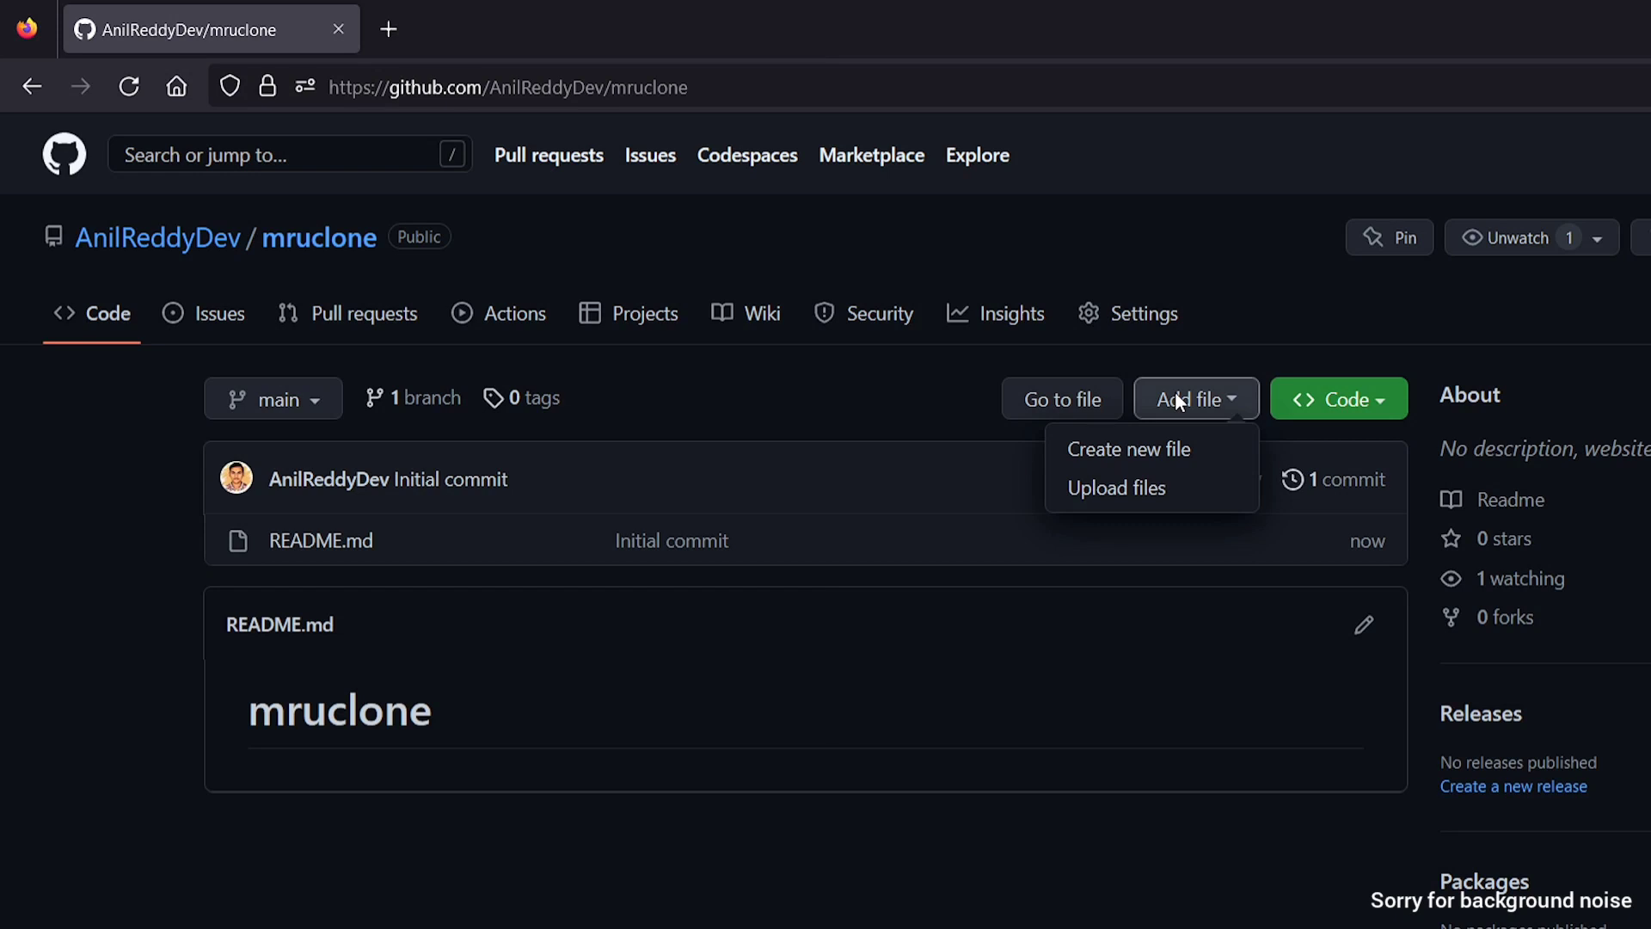
left_click(1128, 491)
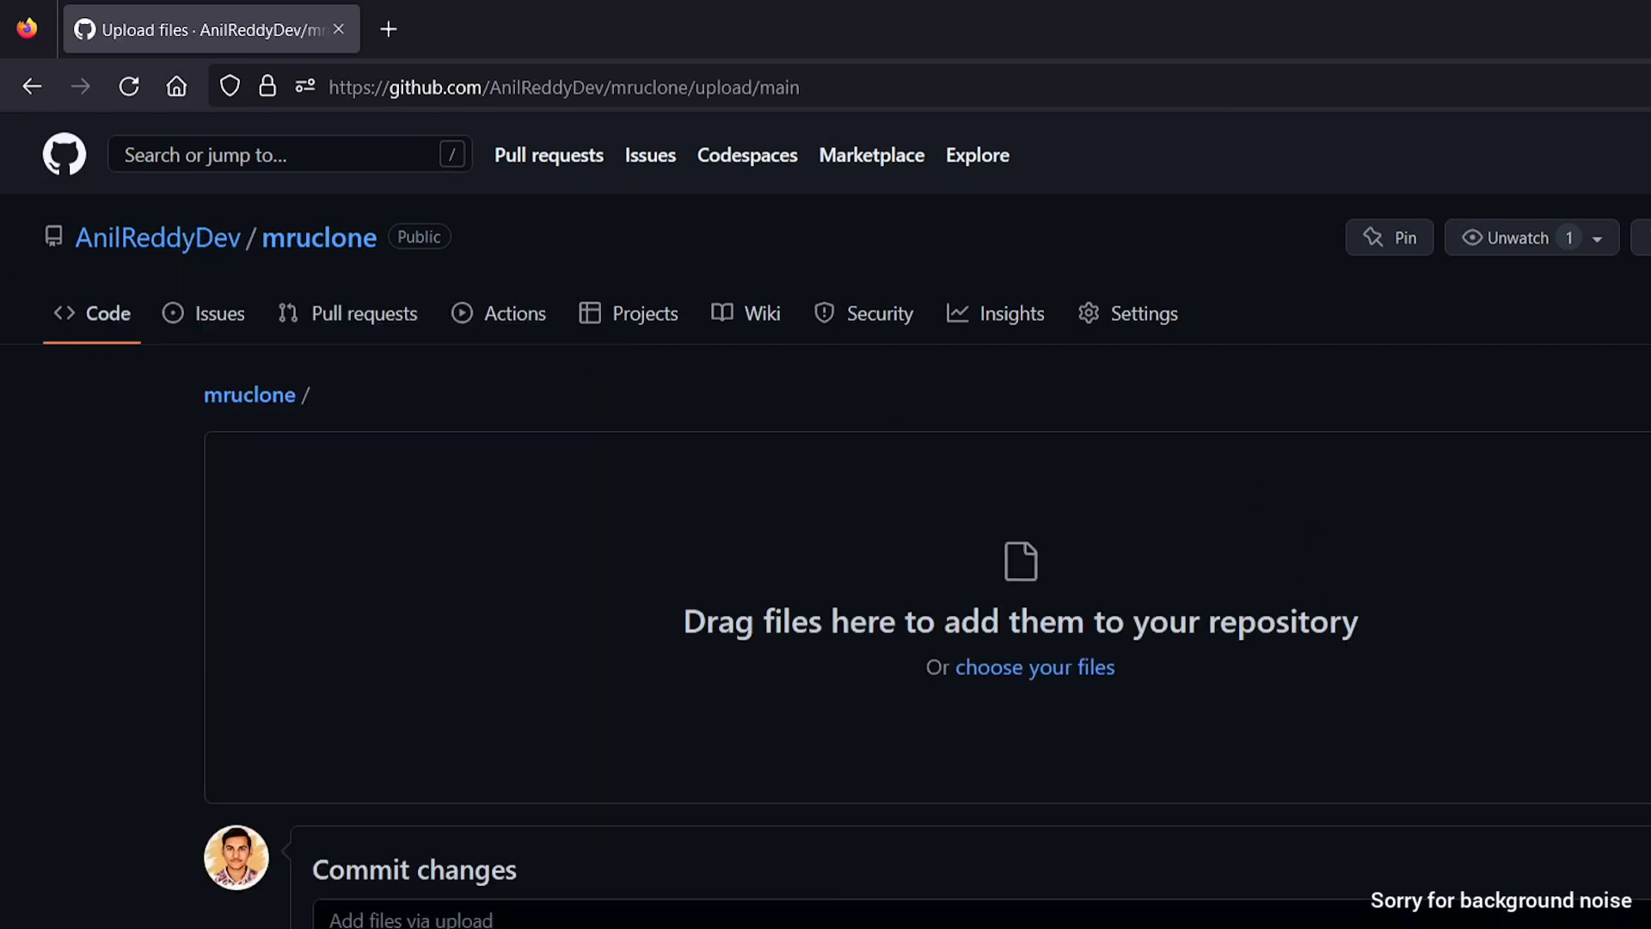
key("super+e")
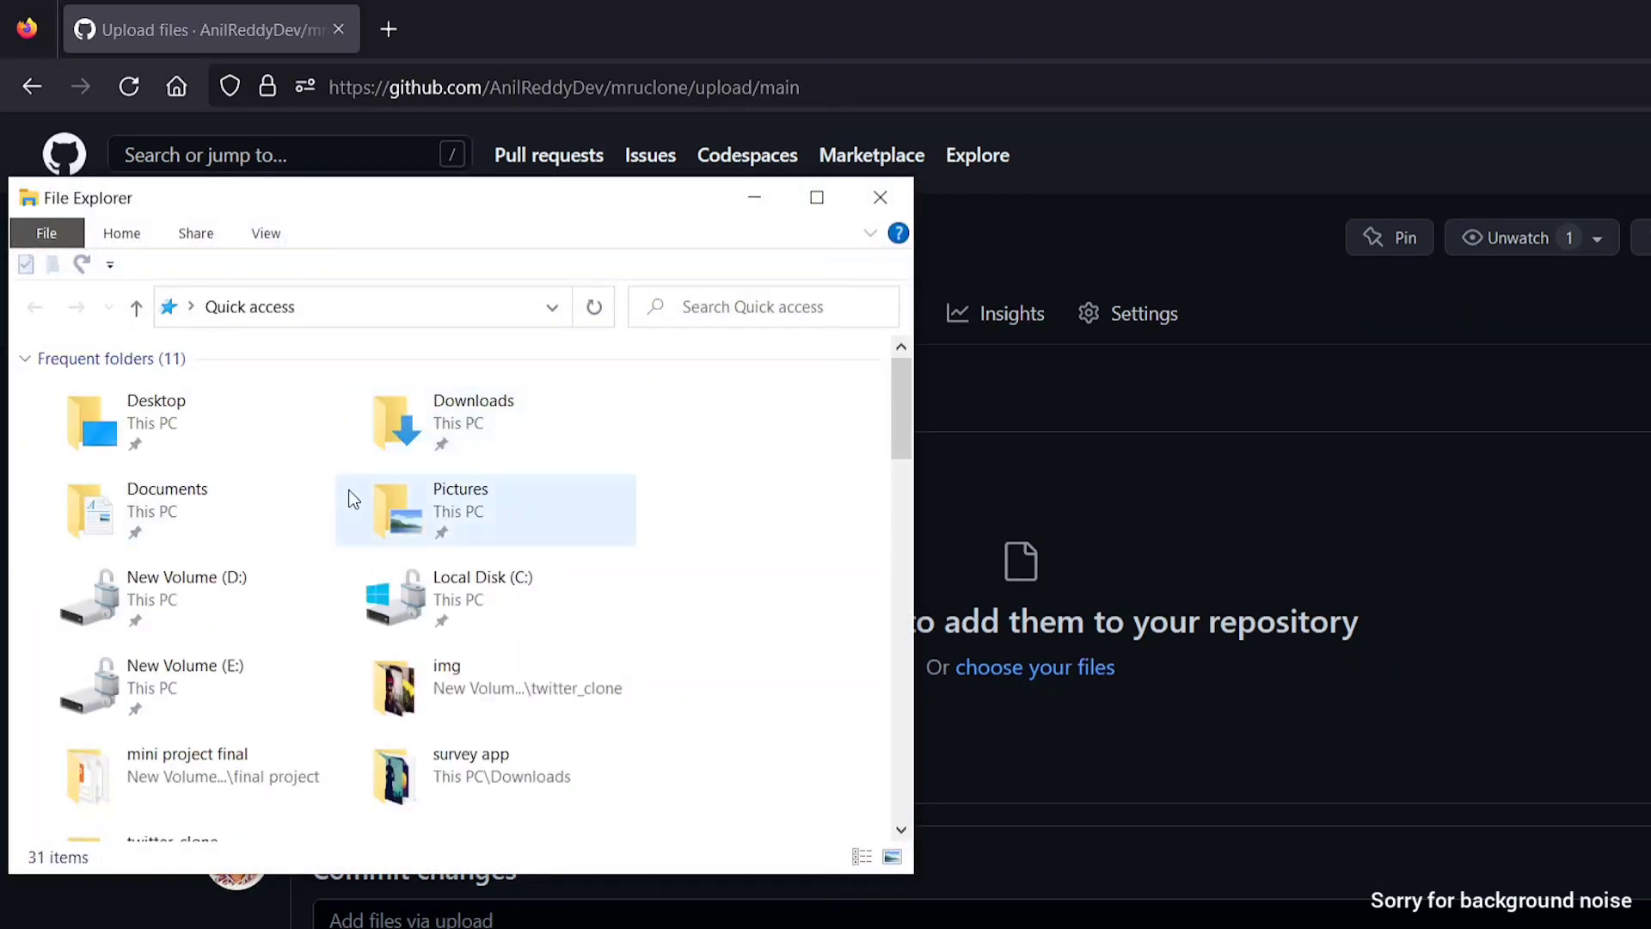
double_click(174, 427)
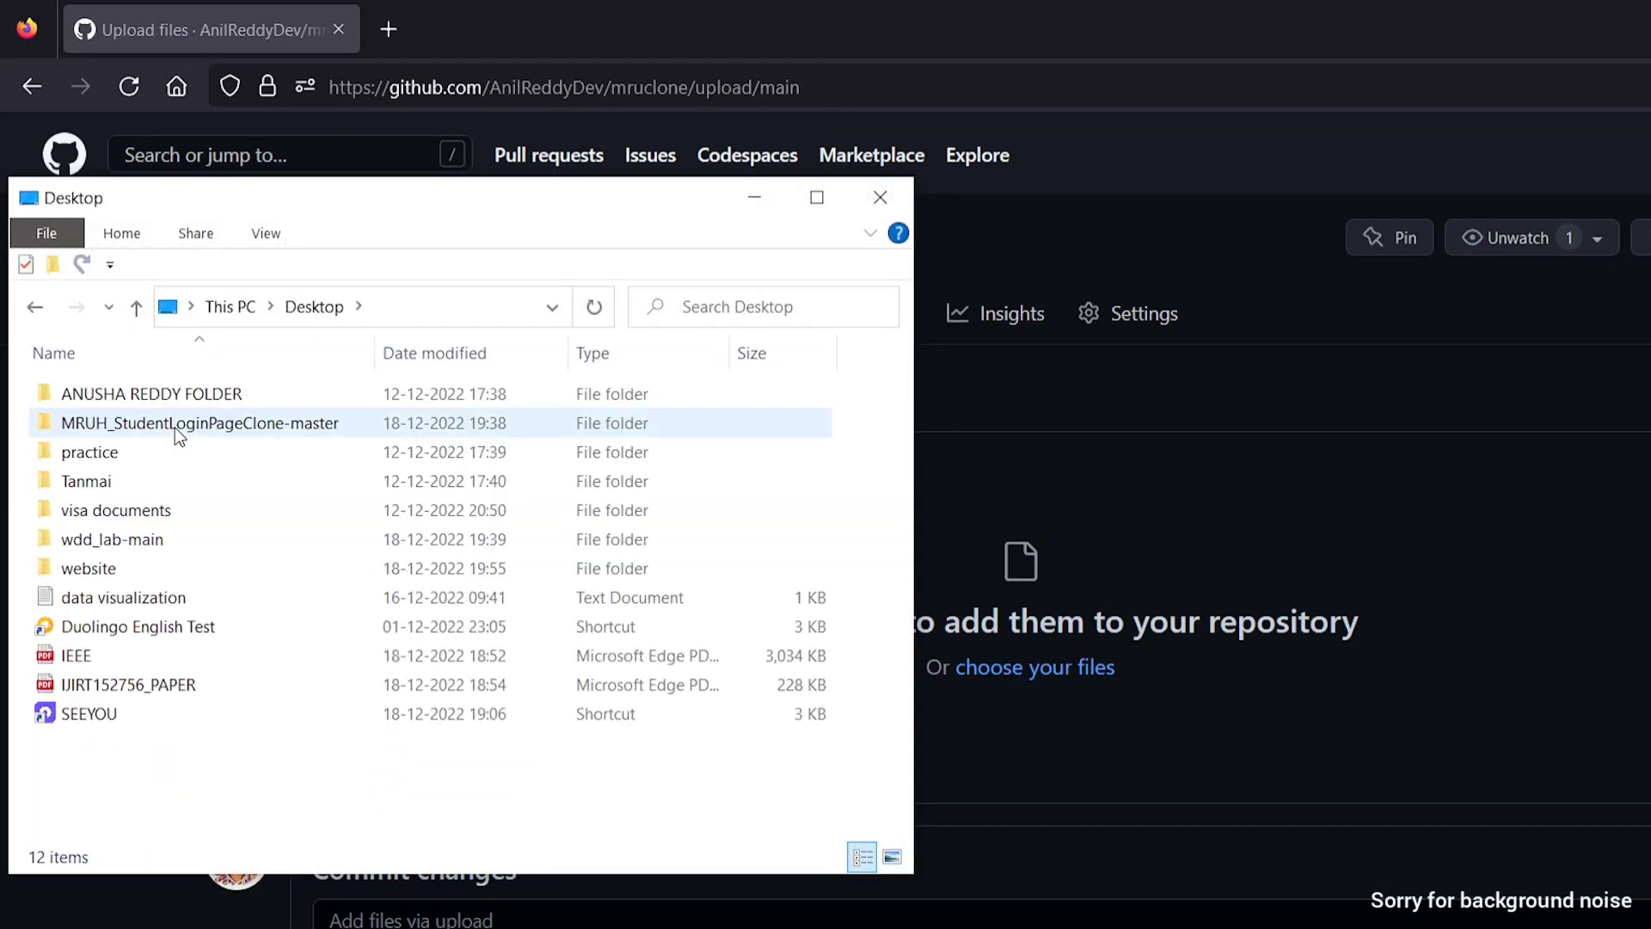
double_click(103, 568)
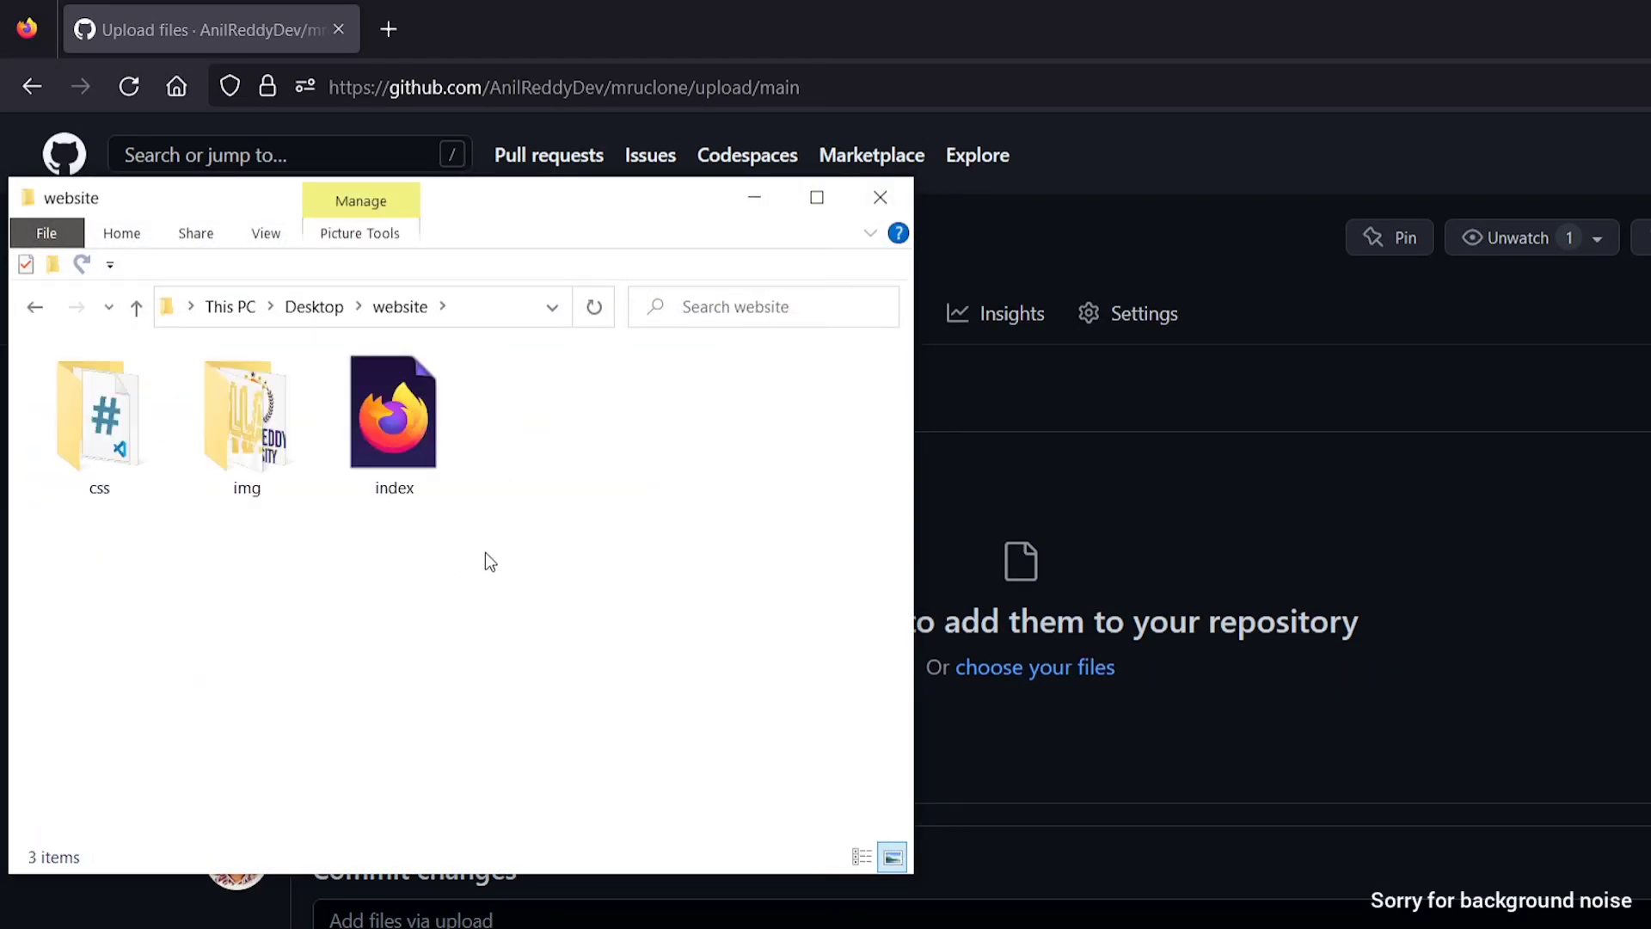
left_click_drag(485, 550, 1113, 563)
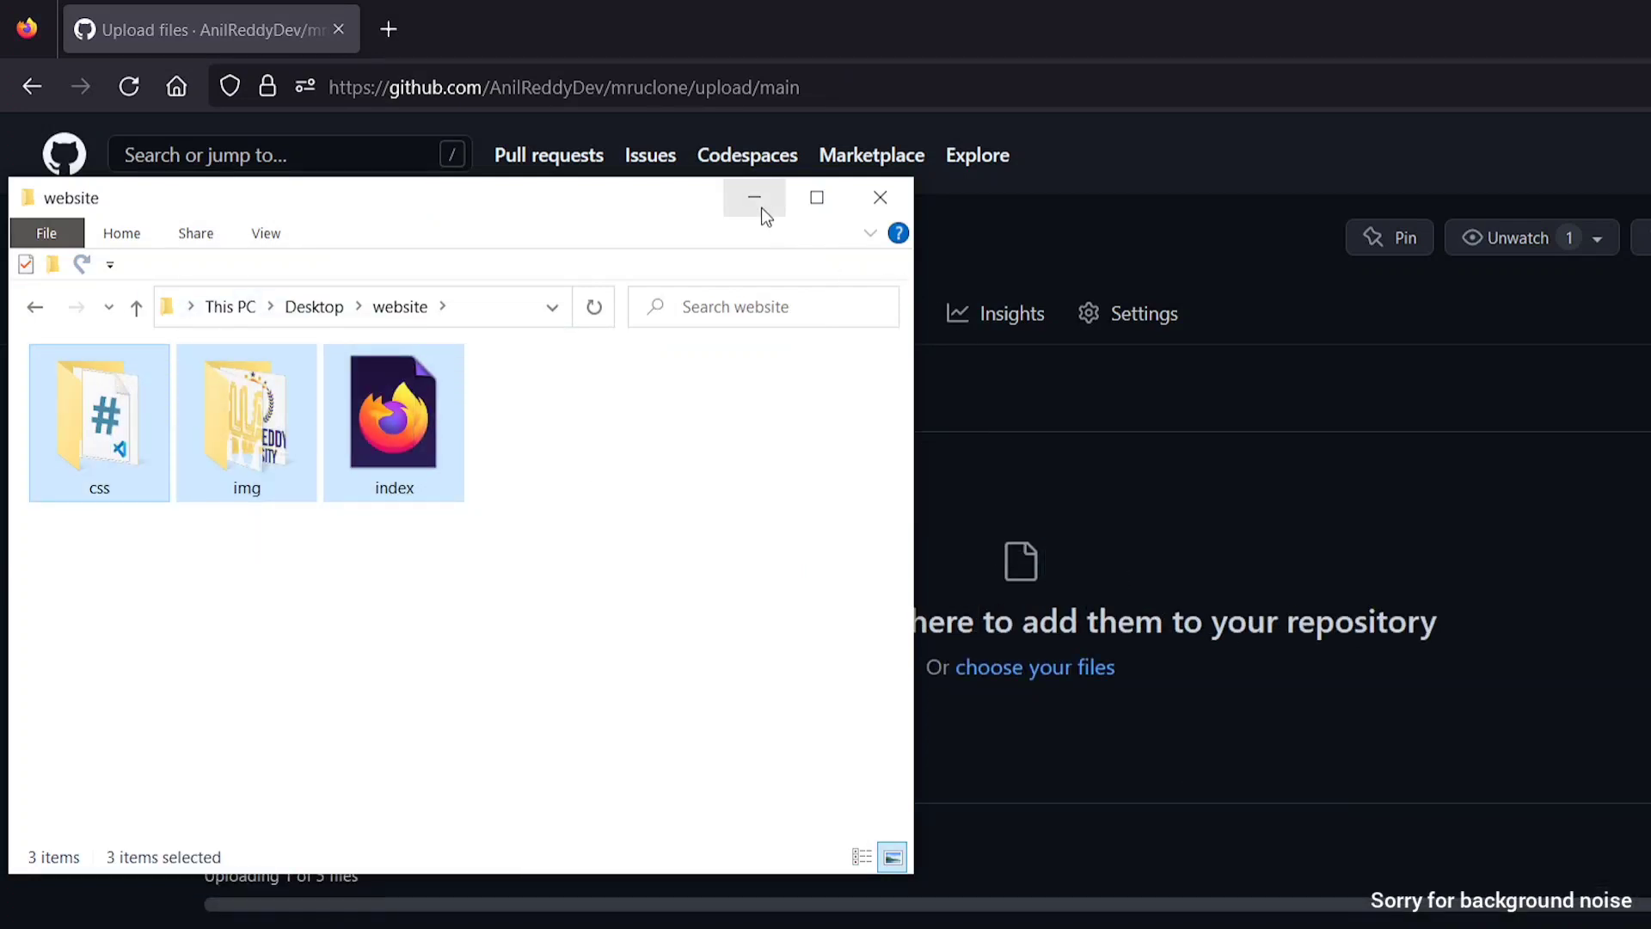
left_click(761, 204)
Step: Commit the uploaded website files directly to the main branch with the default message
scroll(825, 516, "down", 2)
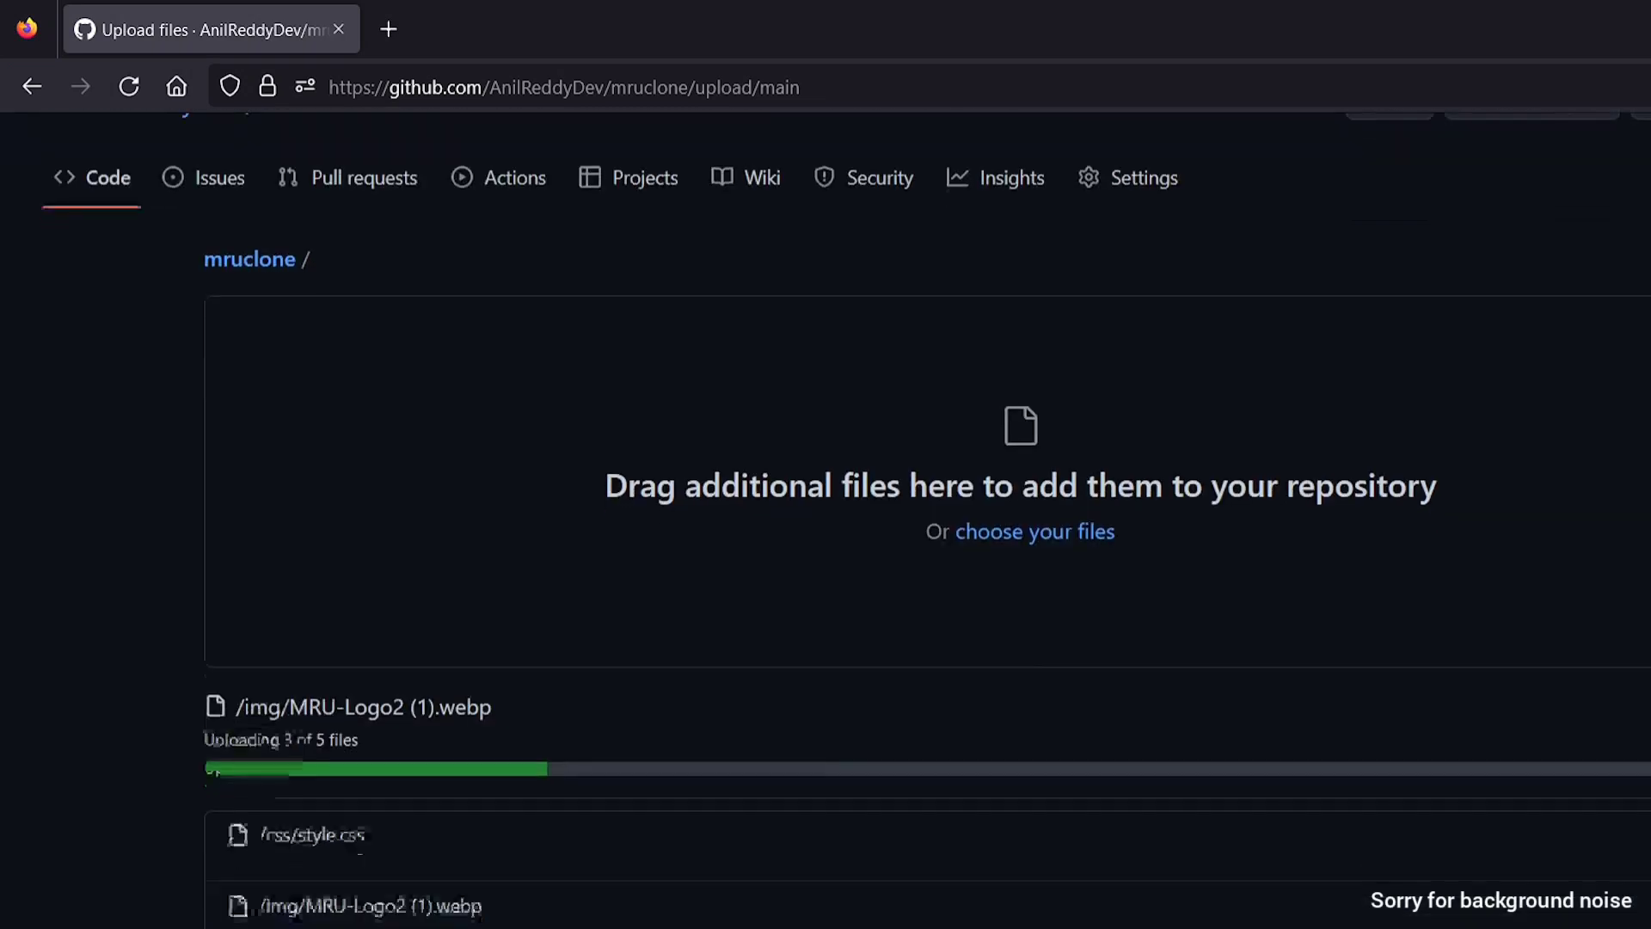
scroll(826, 516, "down", 3)
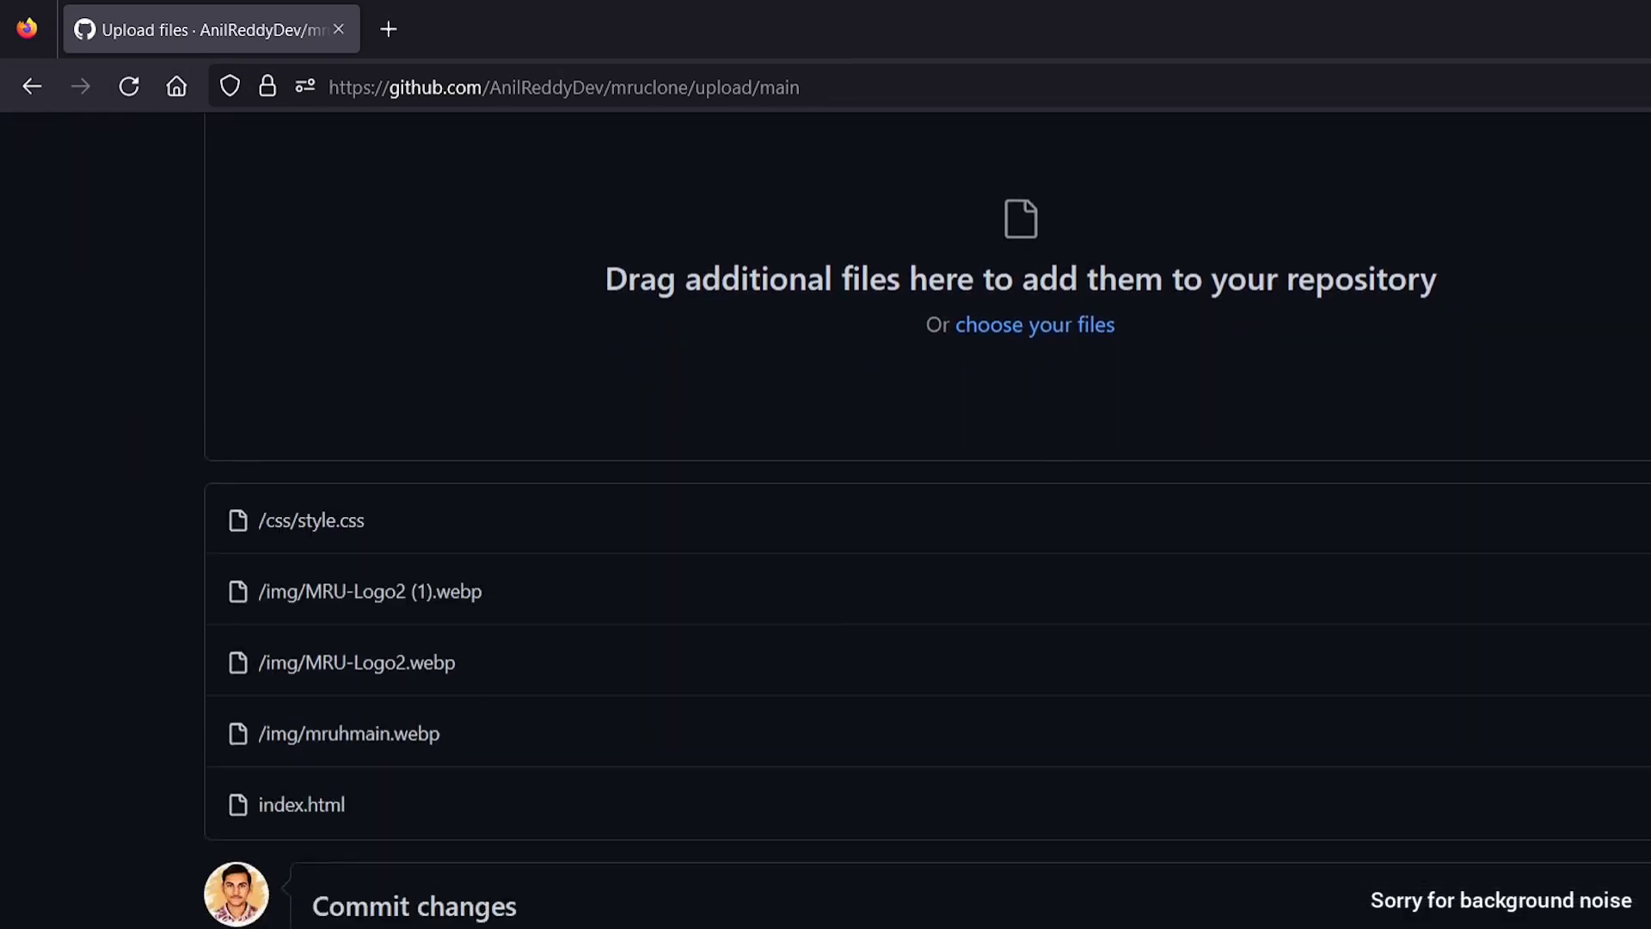
scroll(1548, 404, "down", 3)
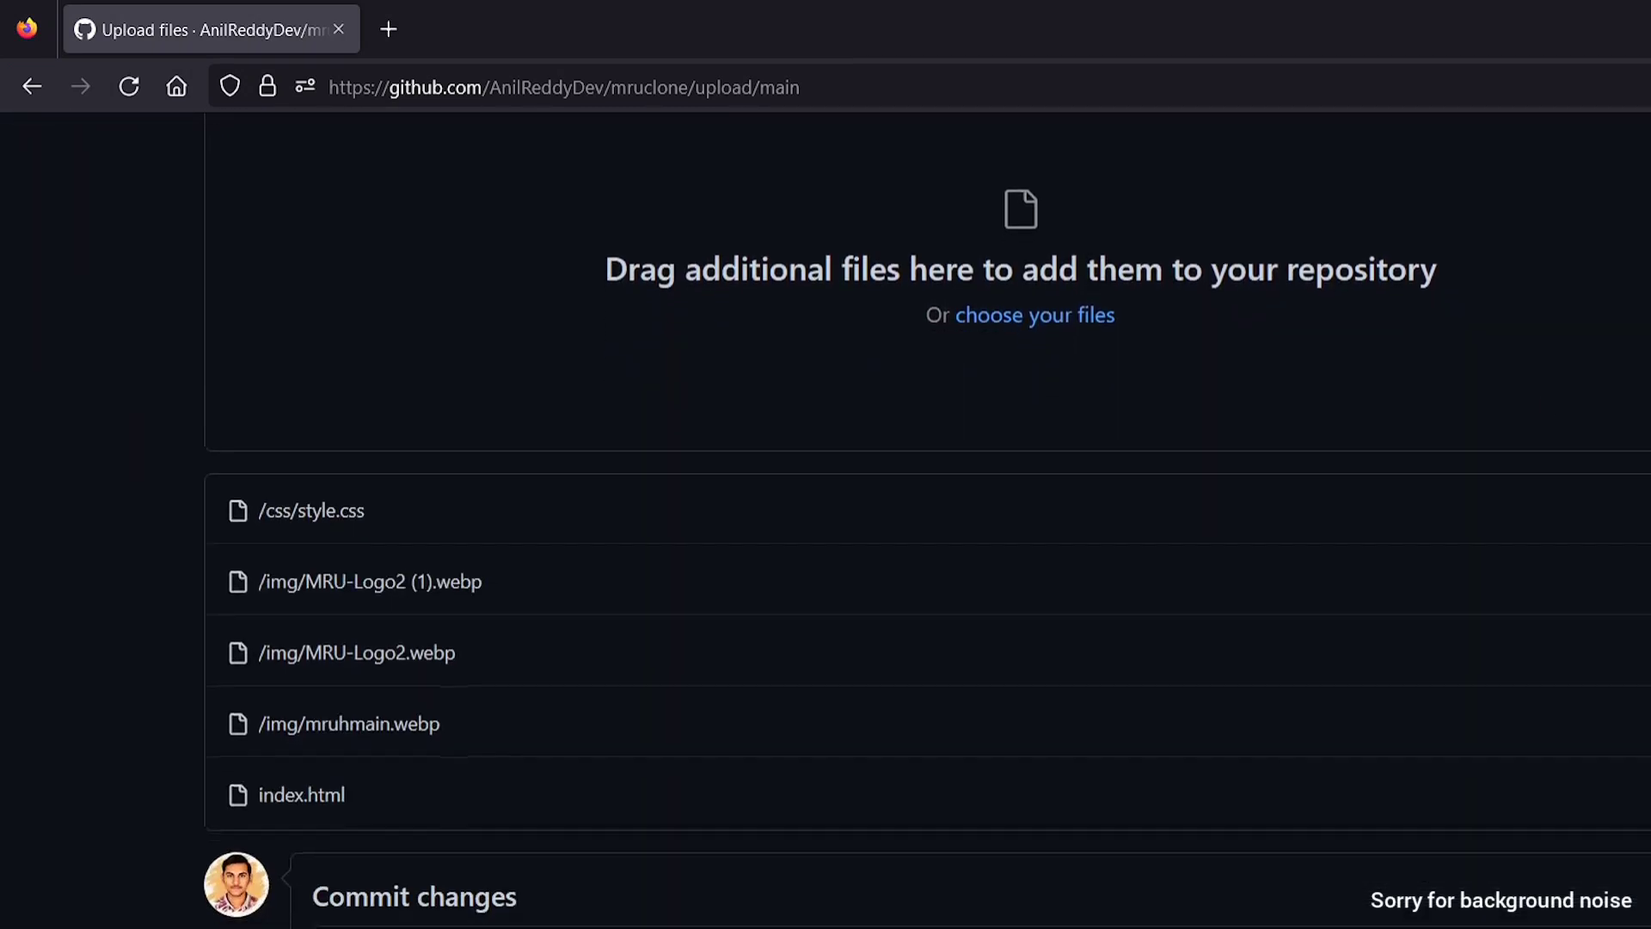
scroll(1548, 734, "down", 2)
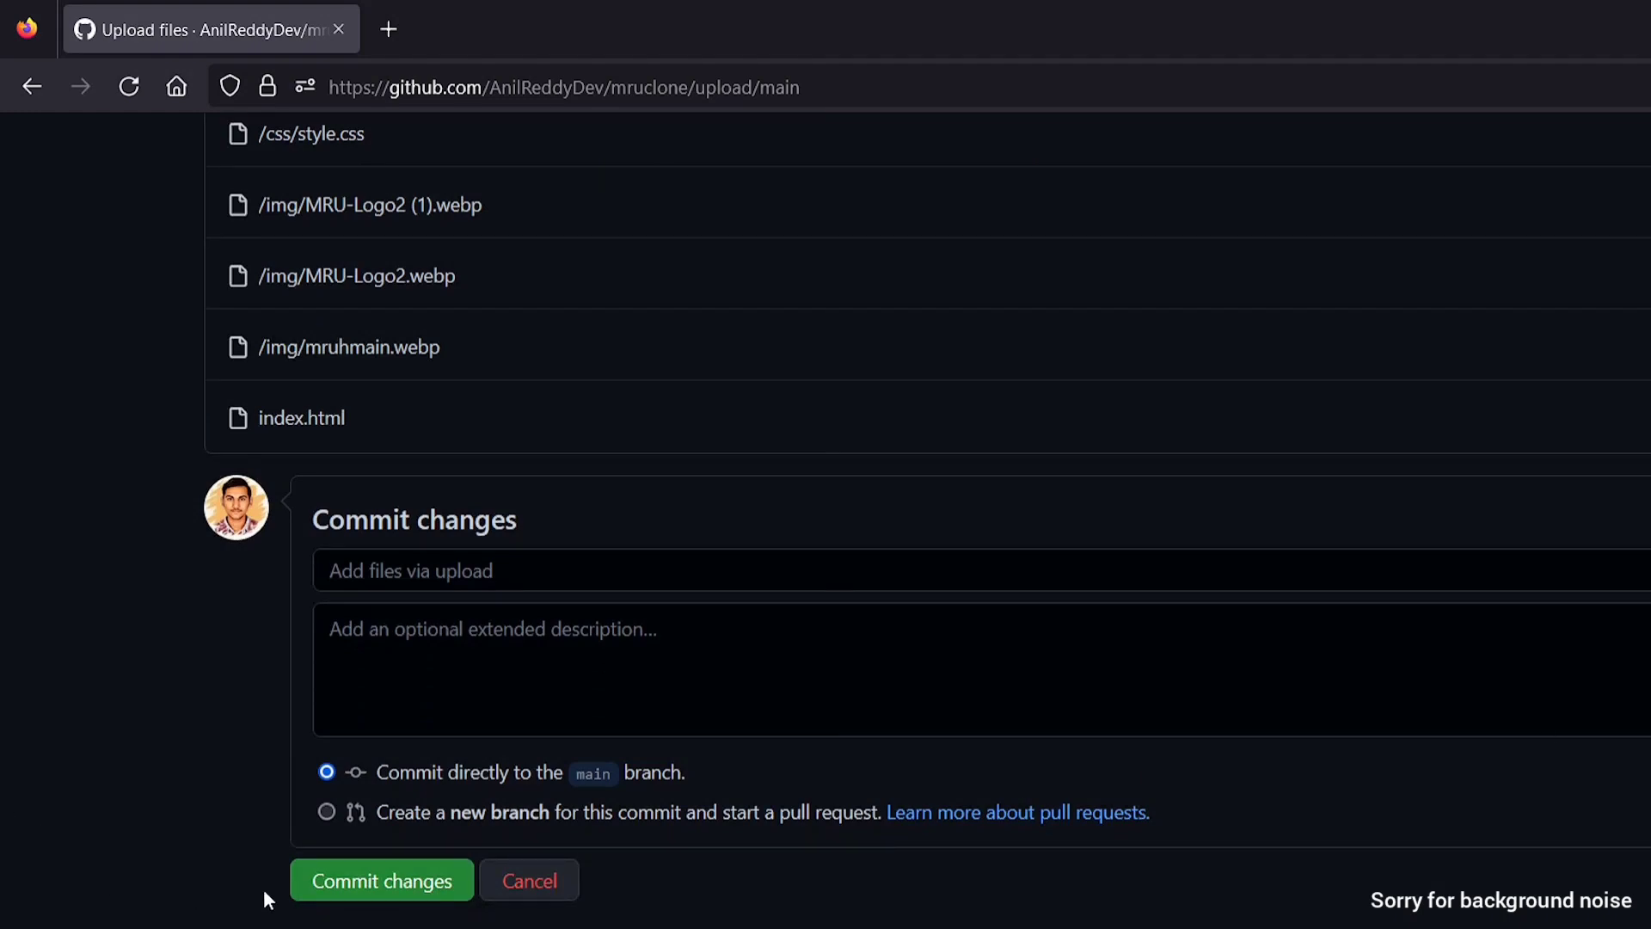
left_click(326, 892)
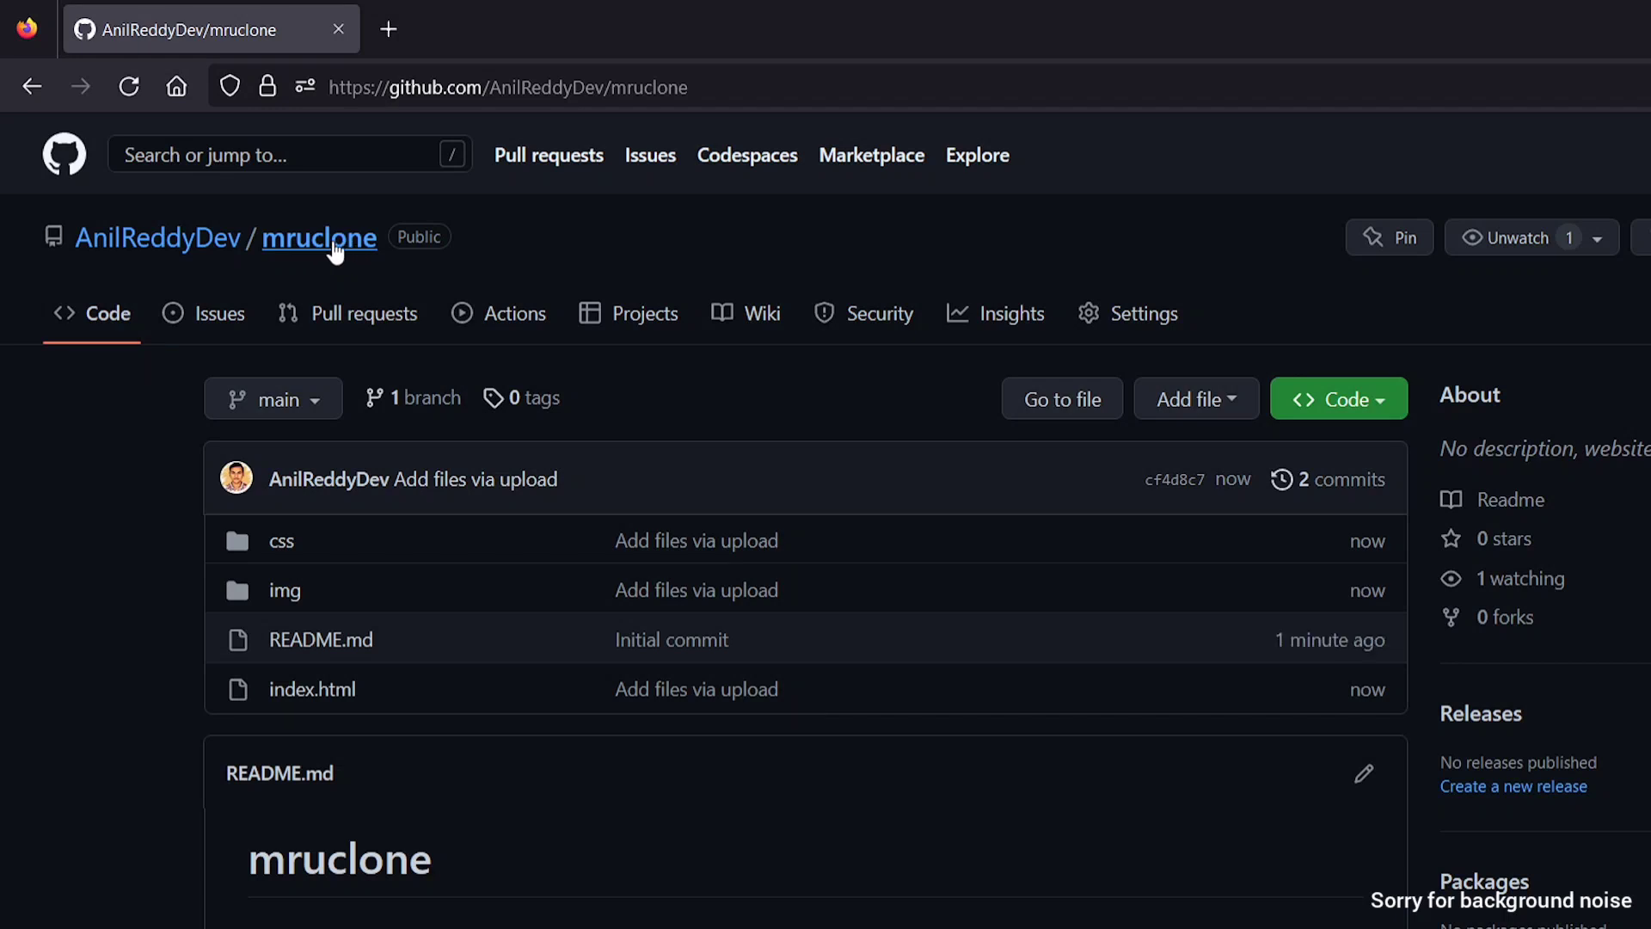
Step: Enable GitHub Pages in the repository settings, deploying from the main branch and the / (root) folder
left_click(1118, 308)
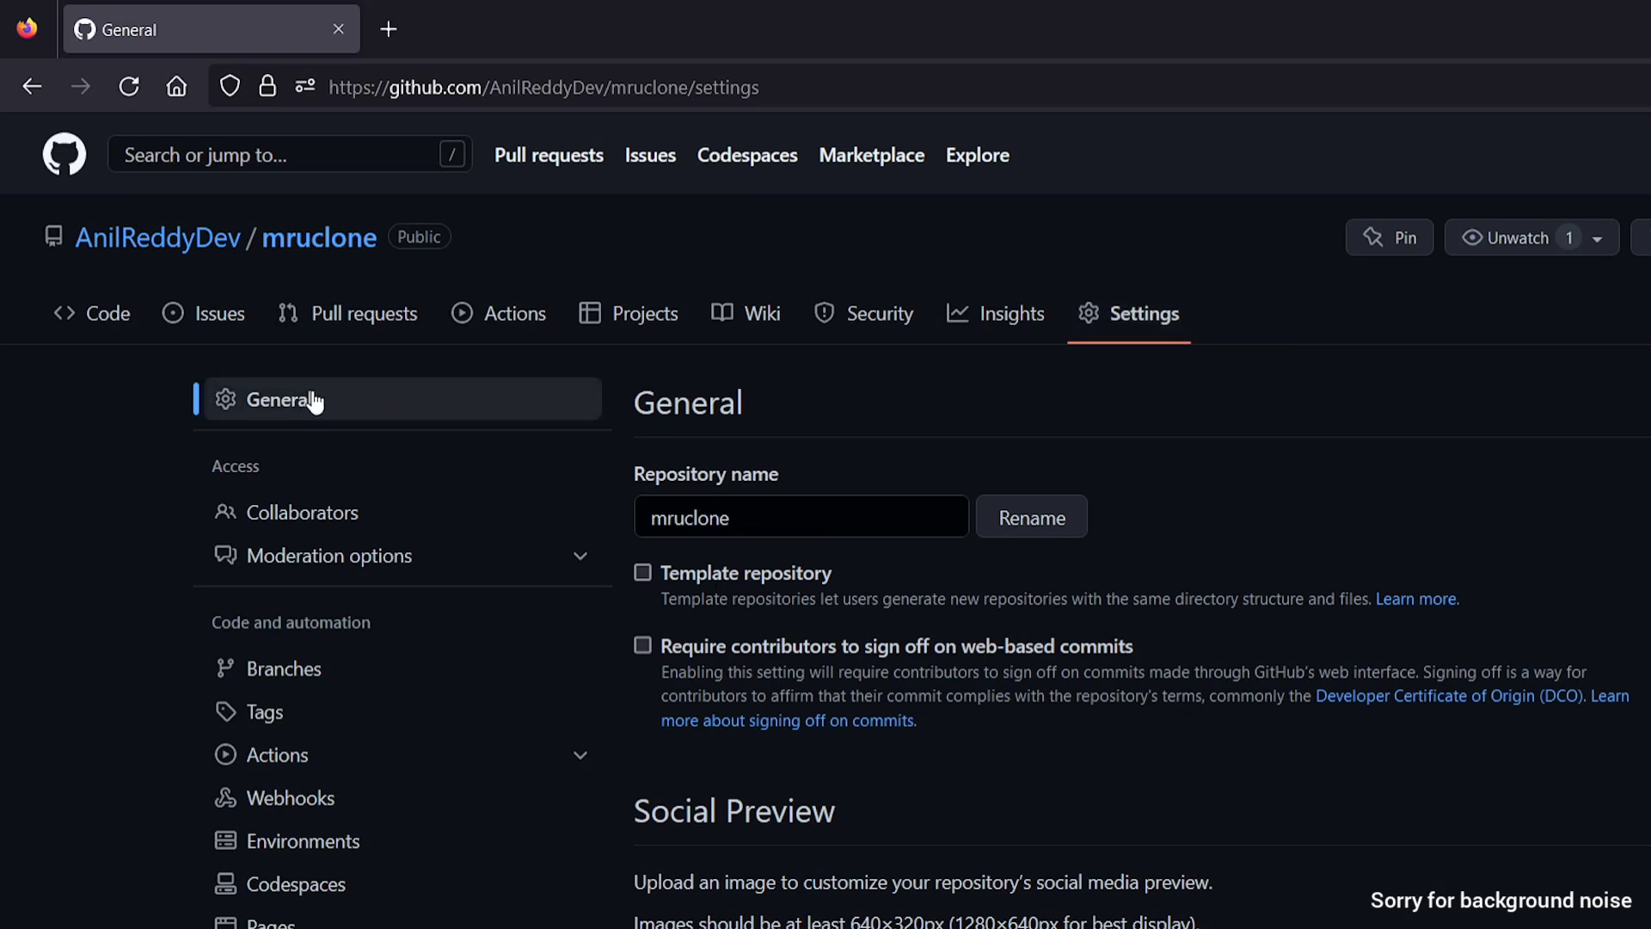
left_click(255, 921)
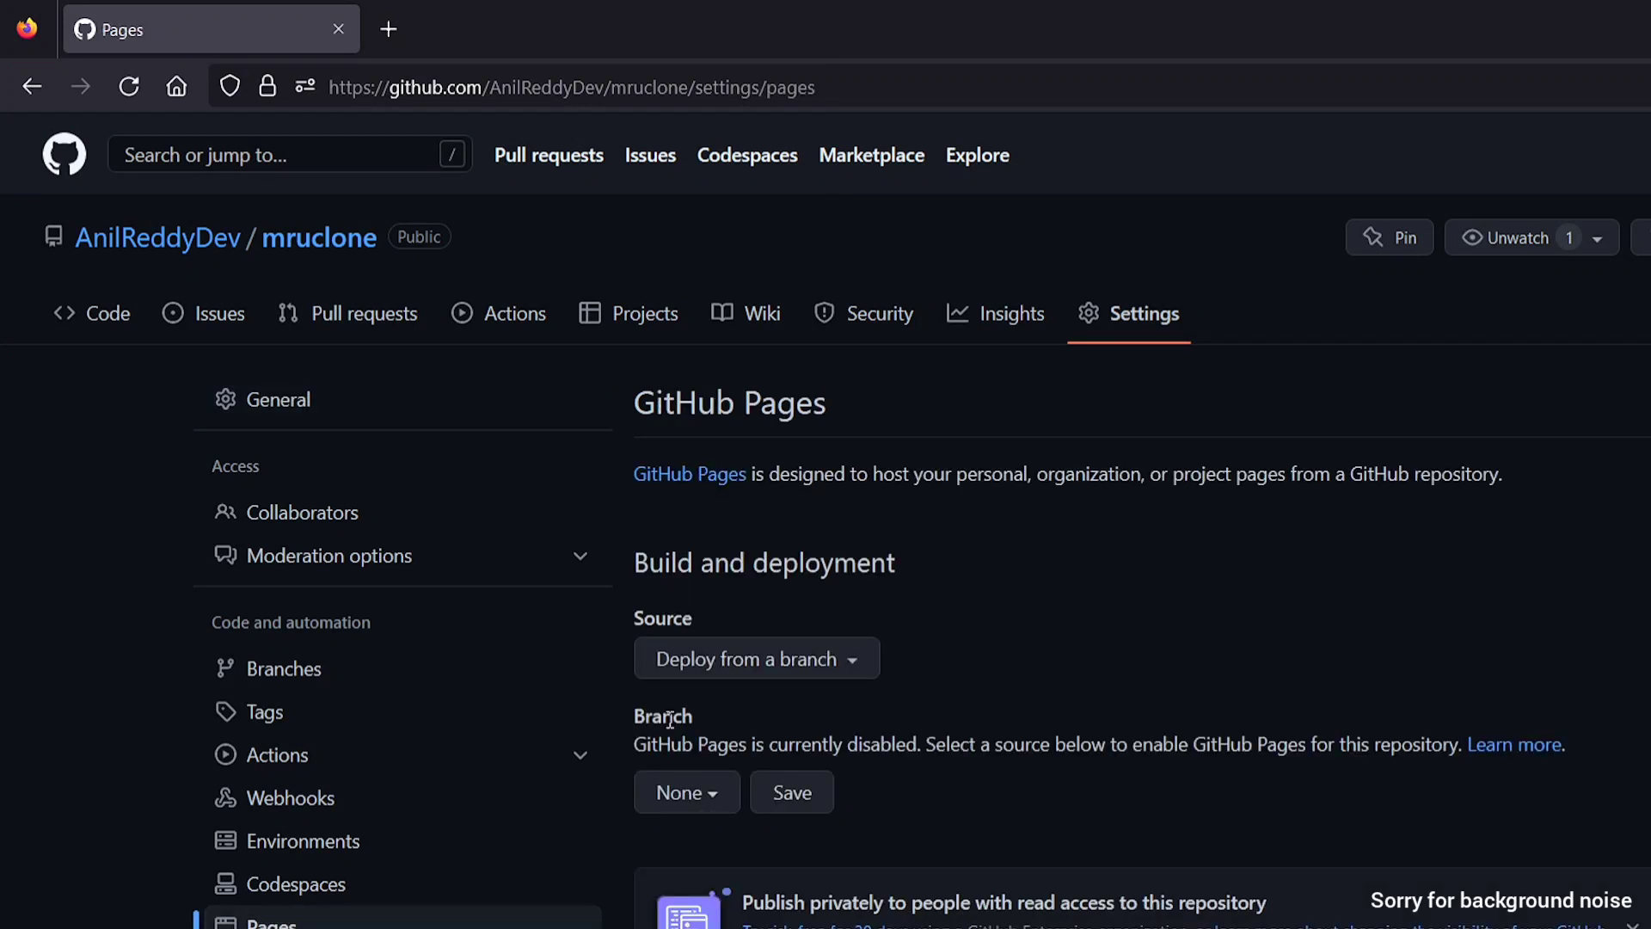
double_click(668, 718)
left_click(792, 721)
left_click(700, 801)
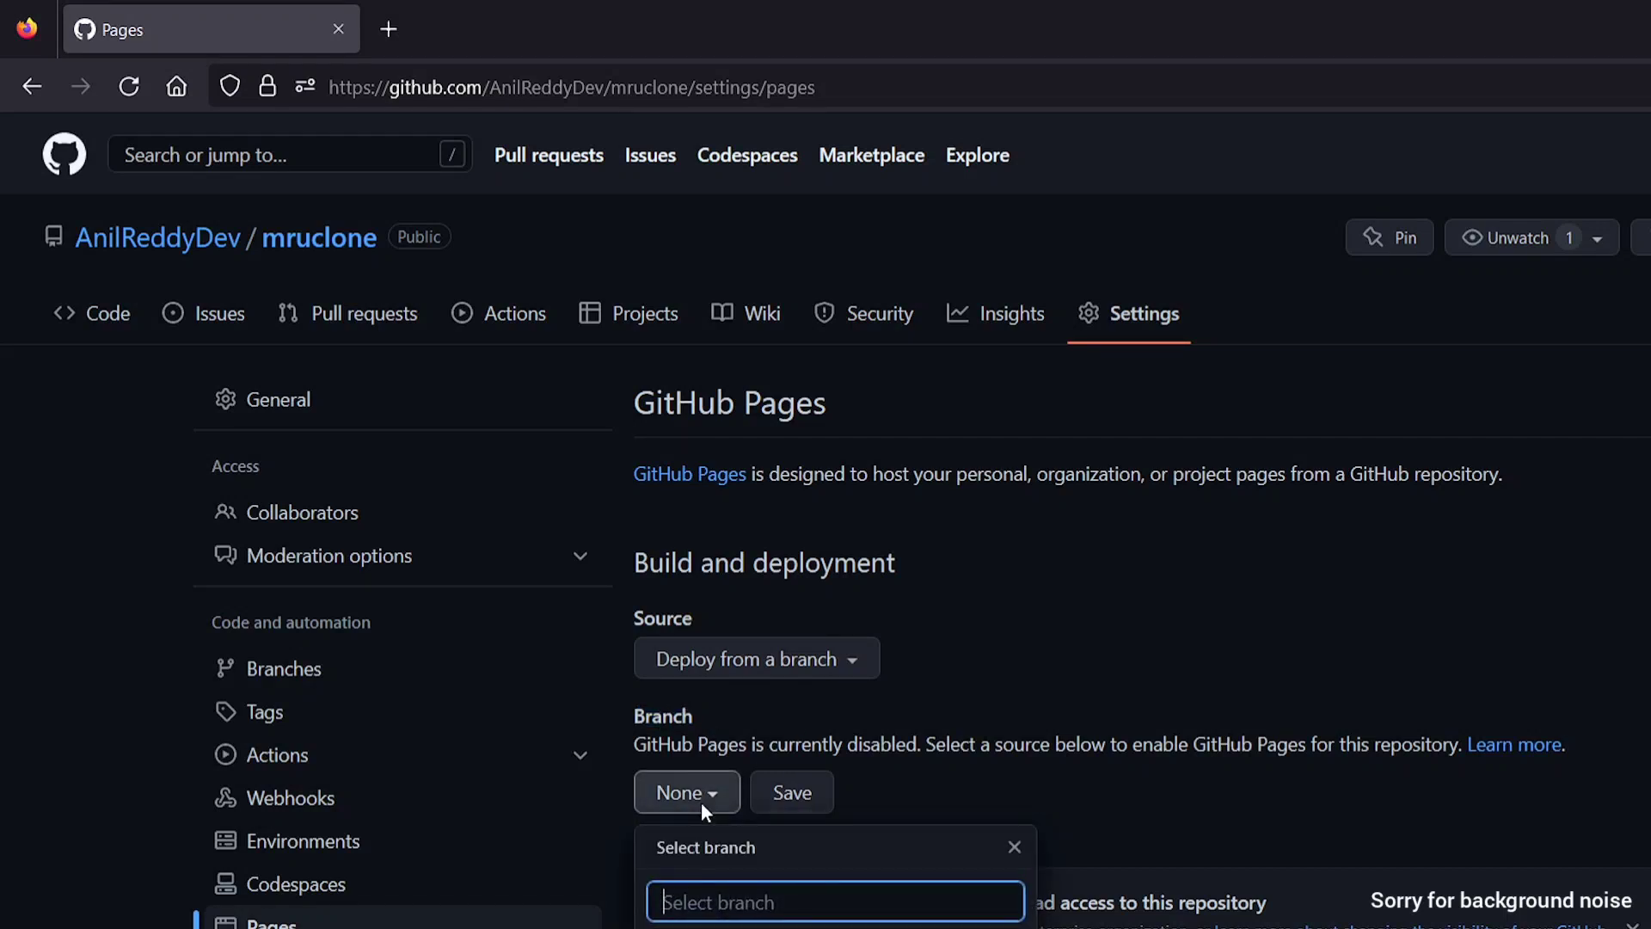
left_click(697, 928)
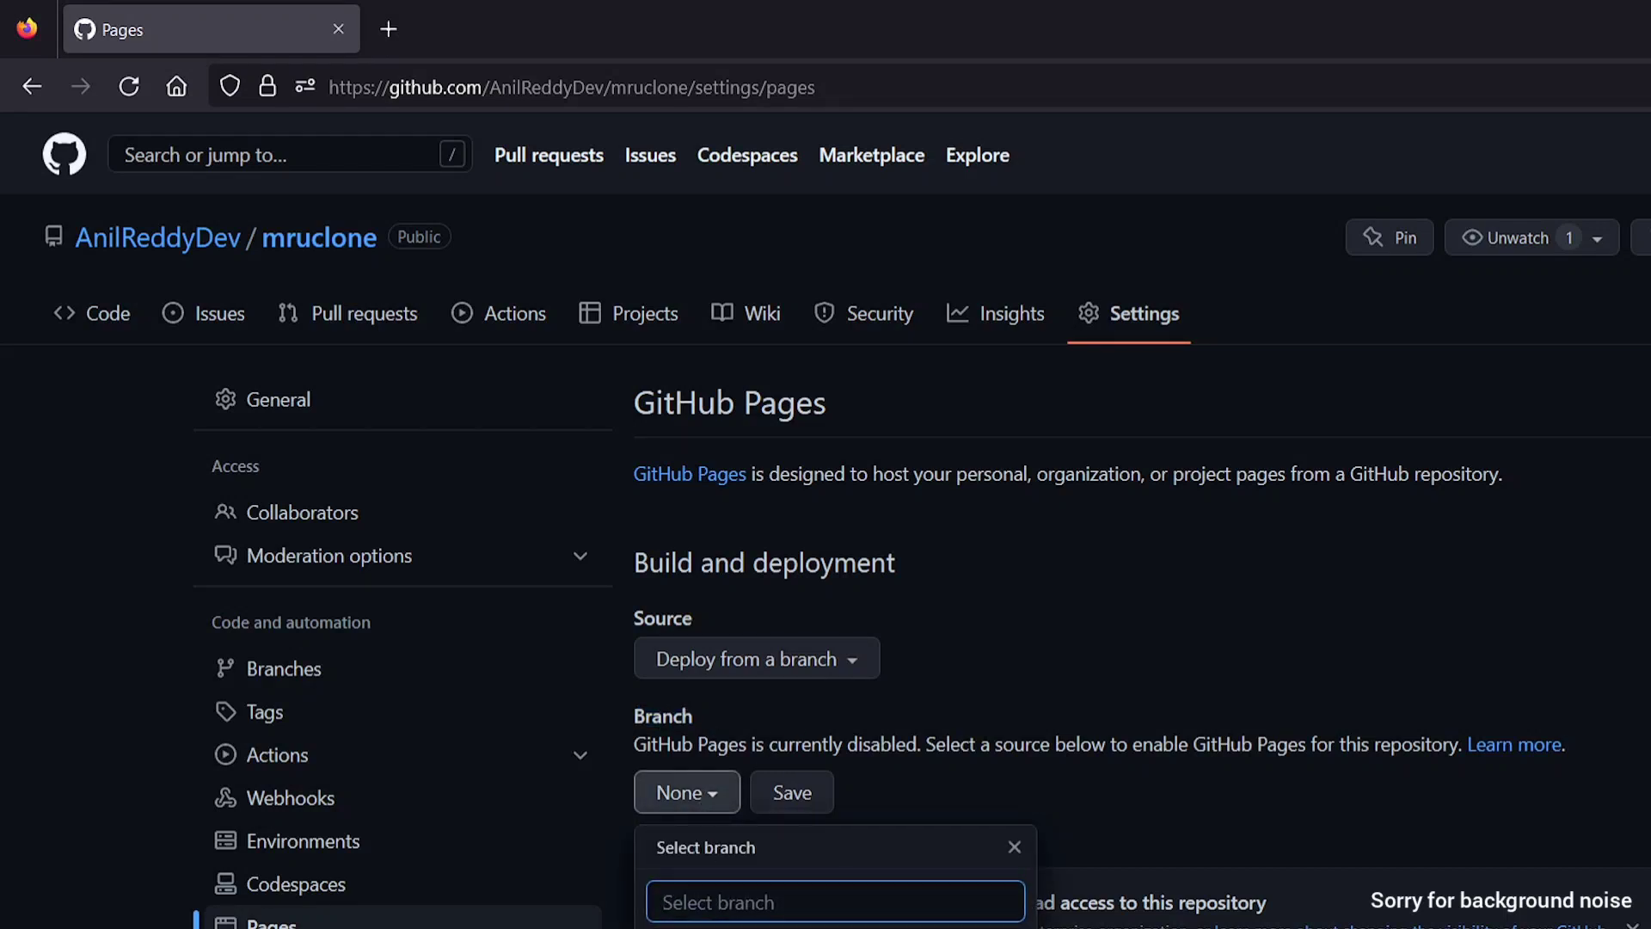
left_click(980, 798)
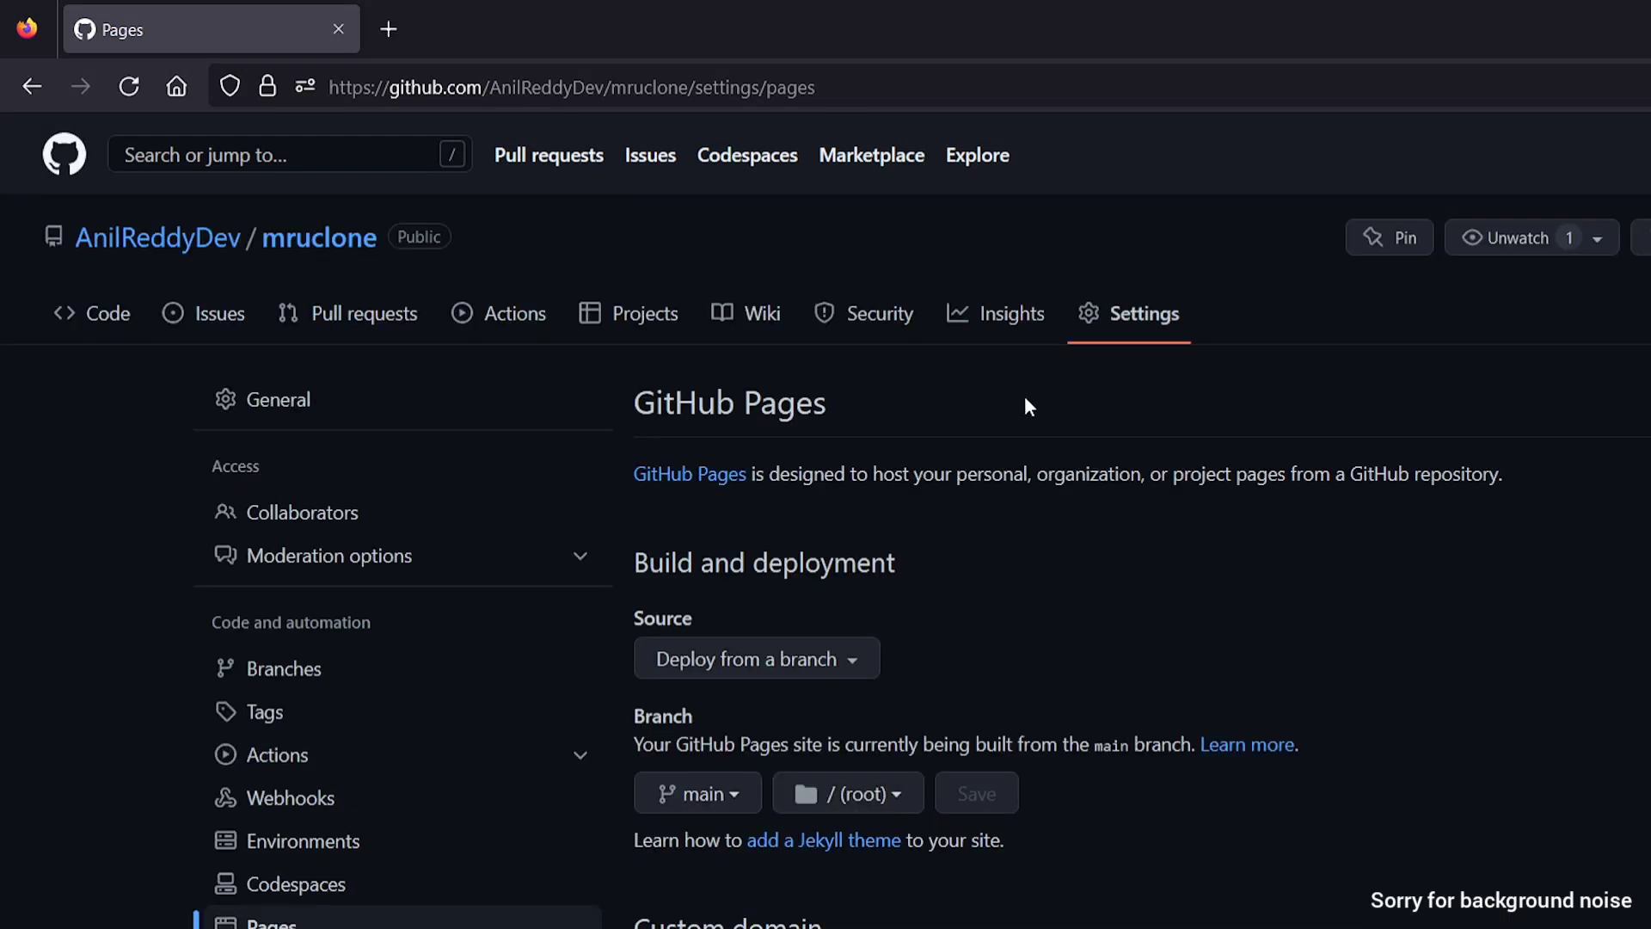
Step: Refresh the Pages settings until the live link is available, look over the published site and return to the settings
left_click(130, 87)
left_click(127, 78)
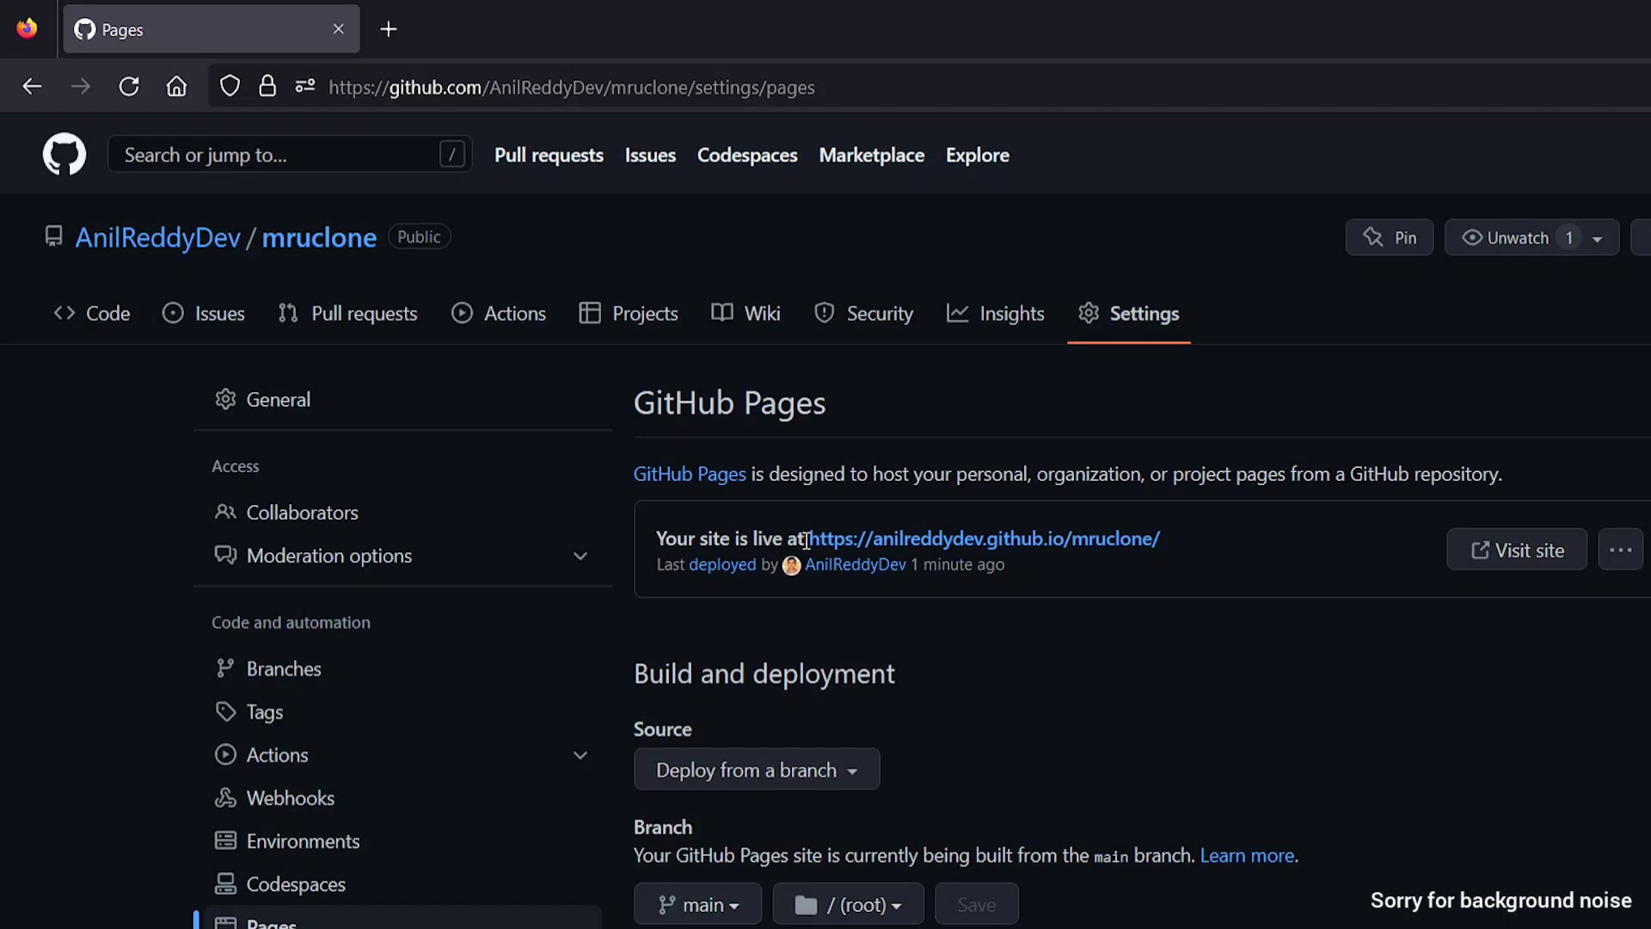
left_click(894, 547)
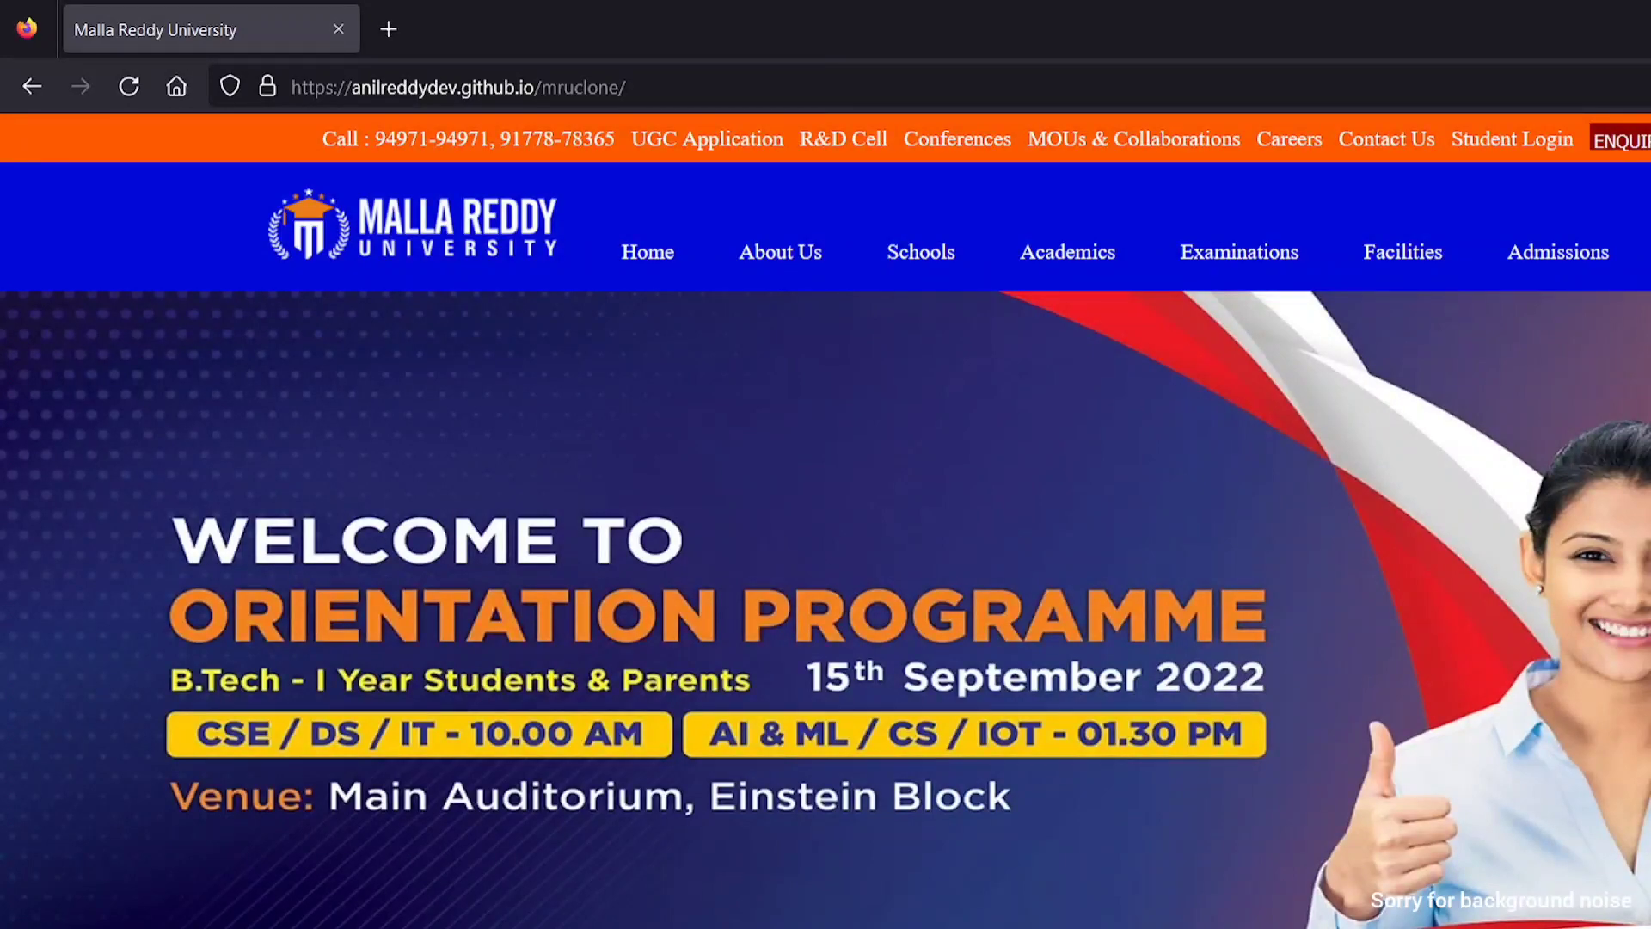
scroll(825, 516, "down", 10)
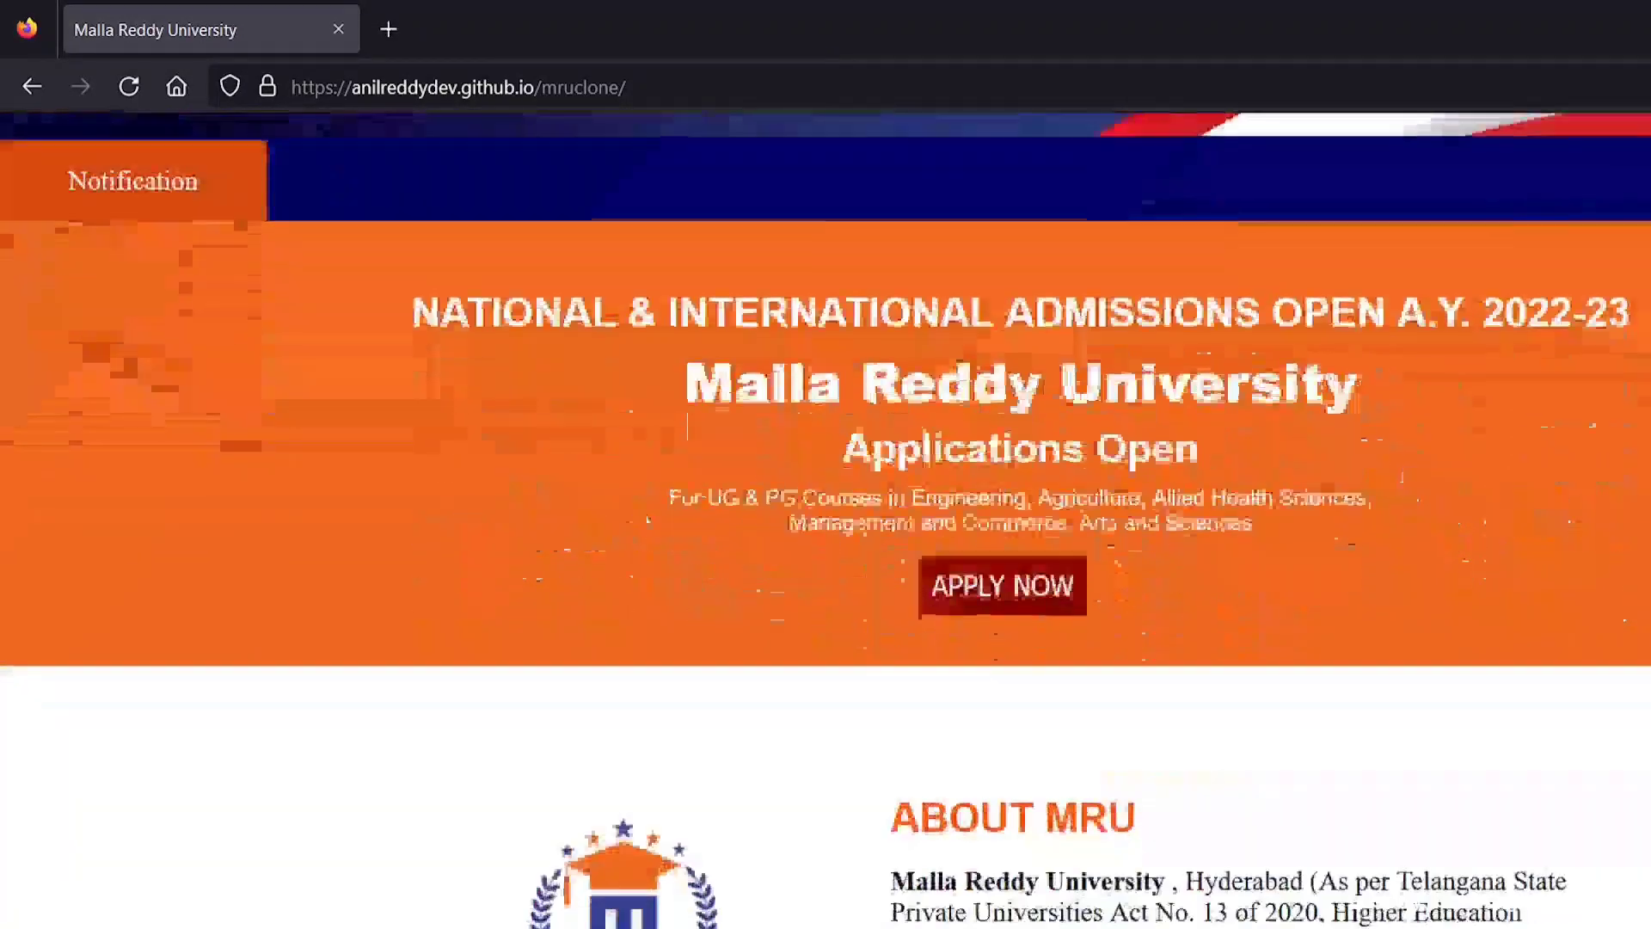
scroll(826, 516, "up", 10)
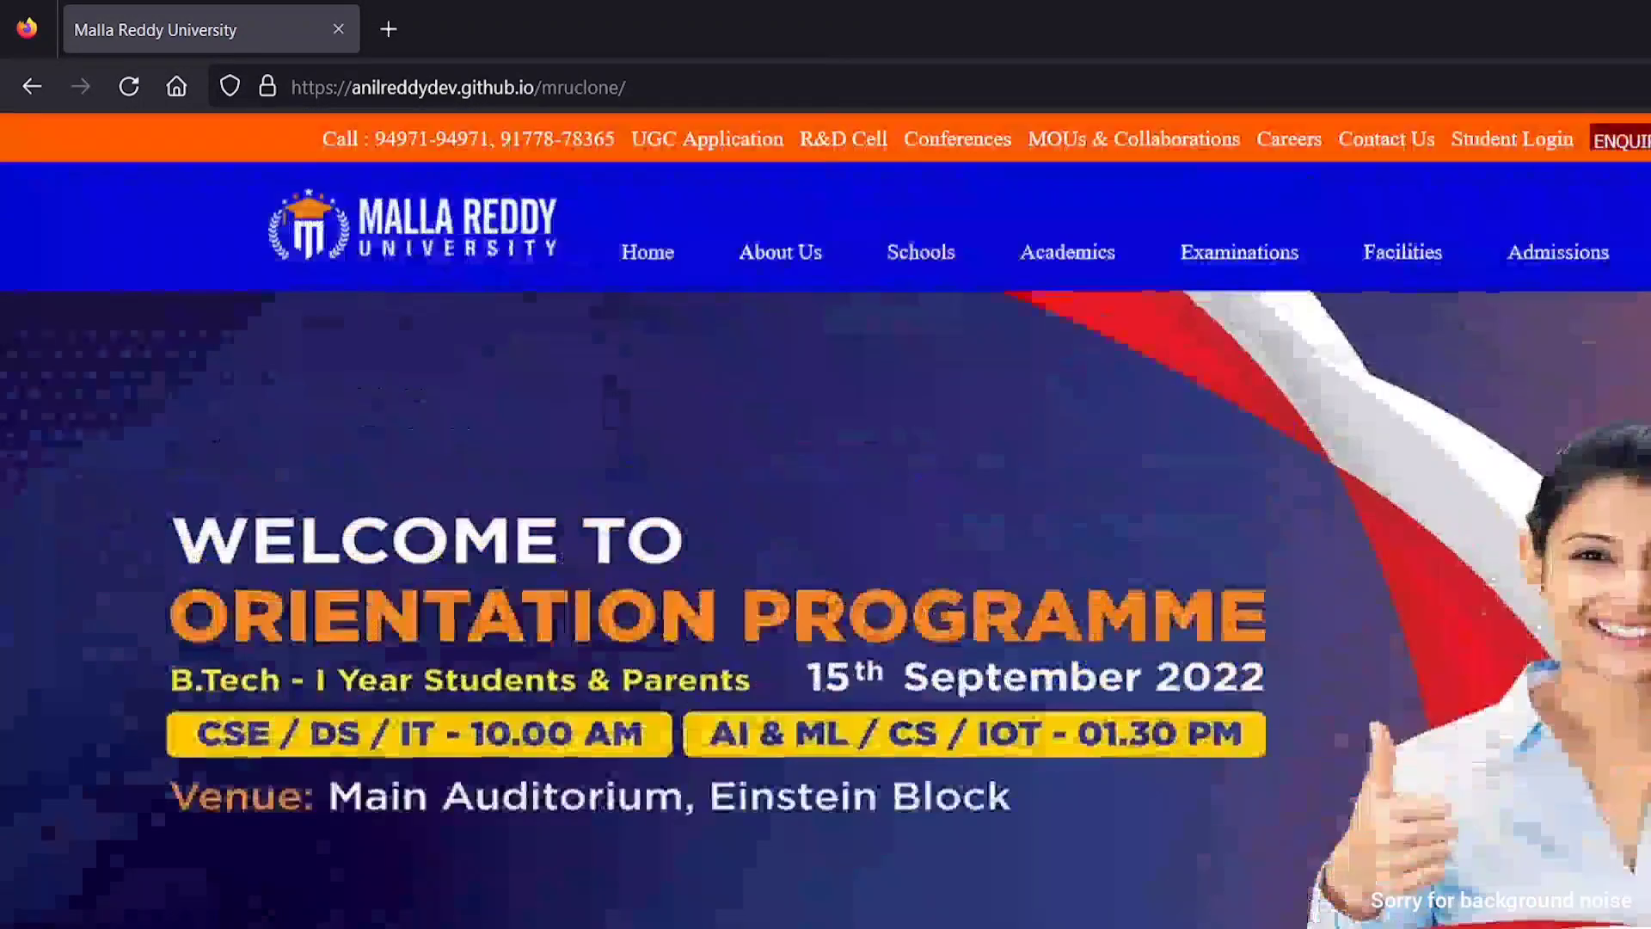
left_click(31, 87)
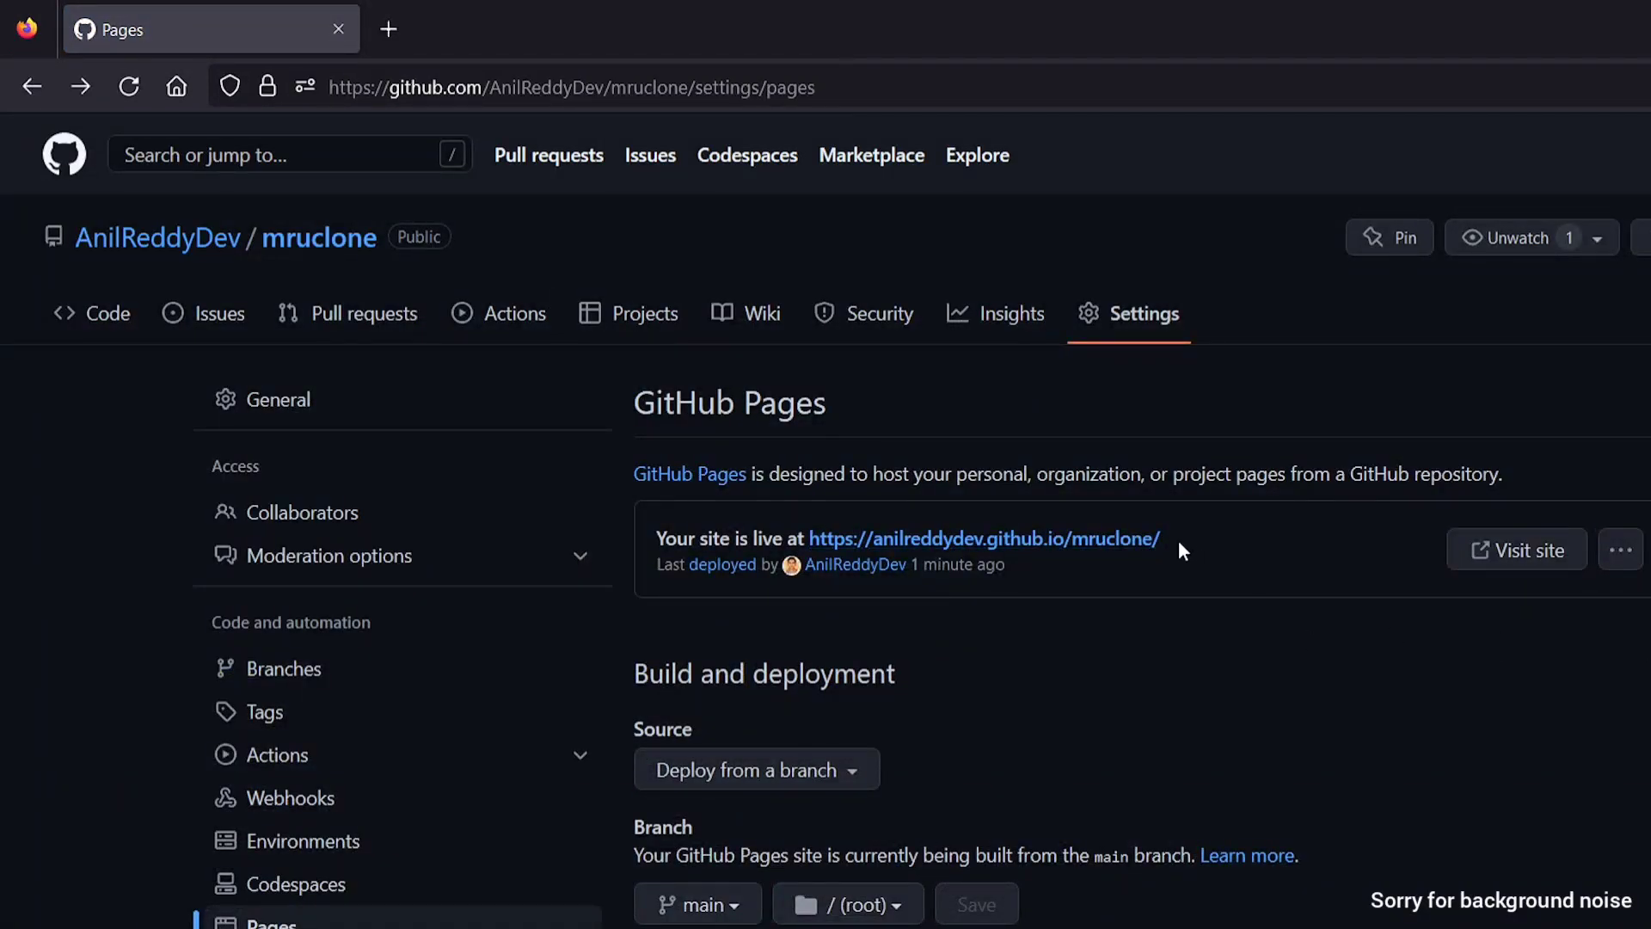
Step: Check the published site by loading its copied address in a new browser tab, and close that tab
left_click_drag(1179, 540, 918, 507)
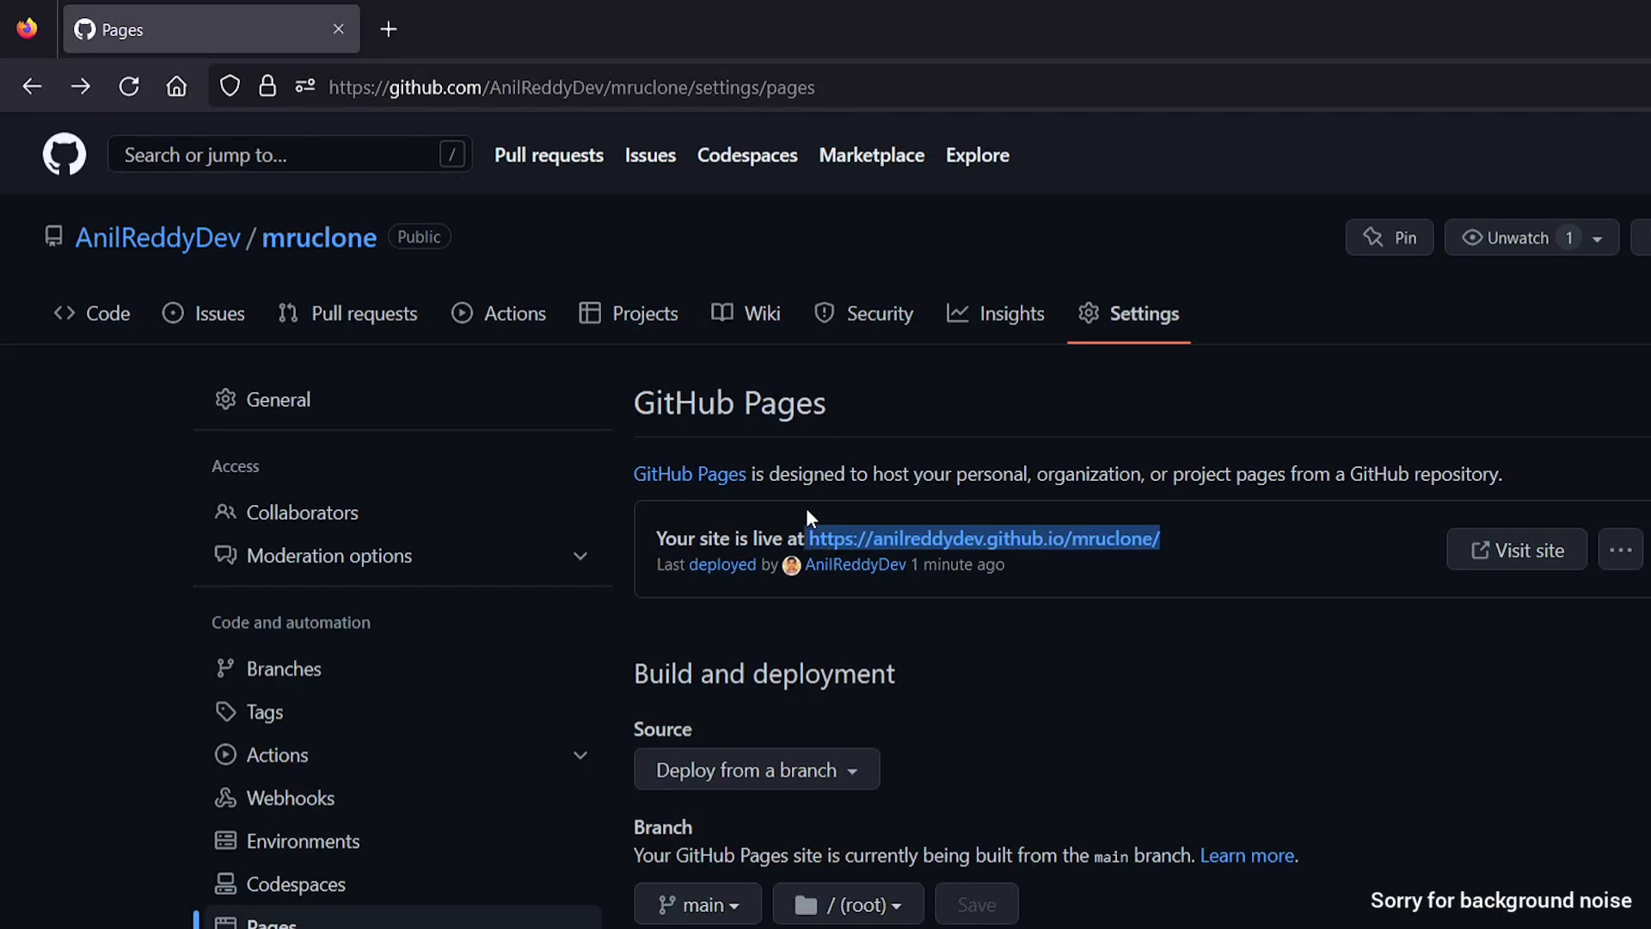
left_click(389, 15)
type("https://anilreddydev.github.io/mruclone/")
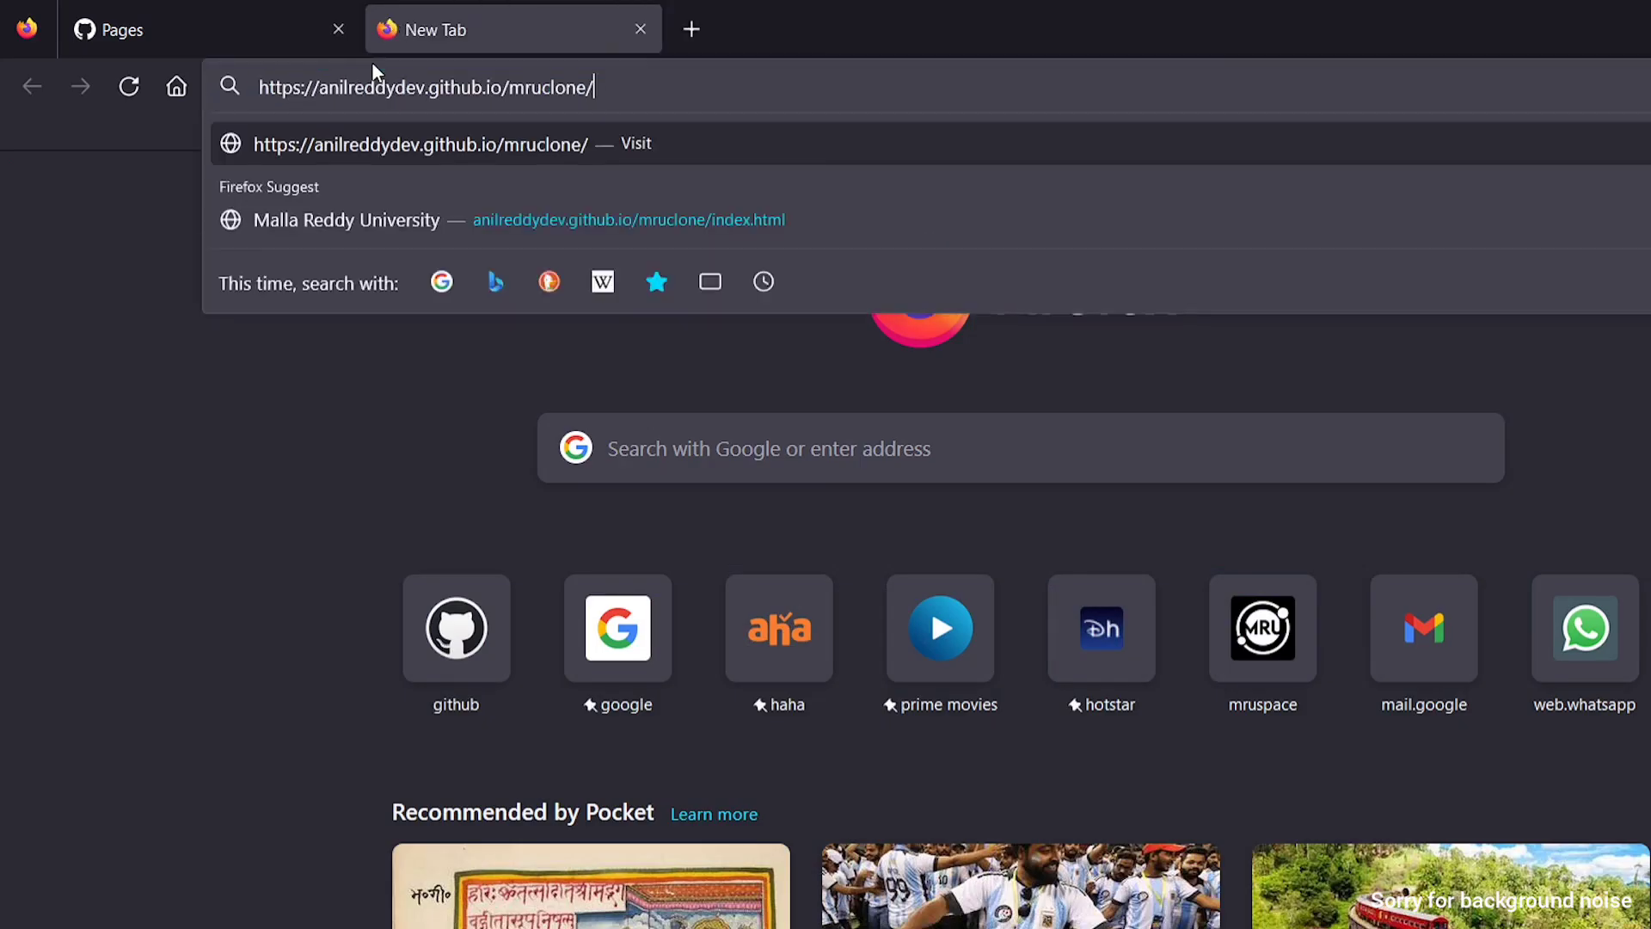
key("Return")
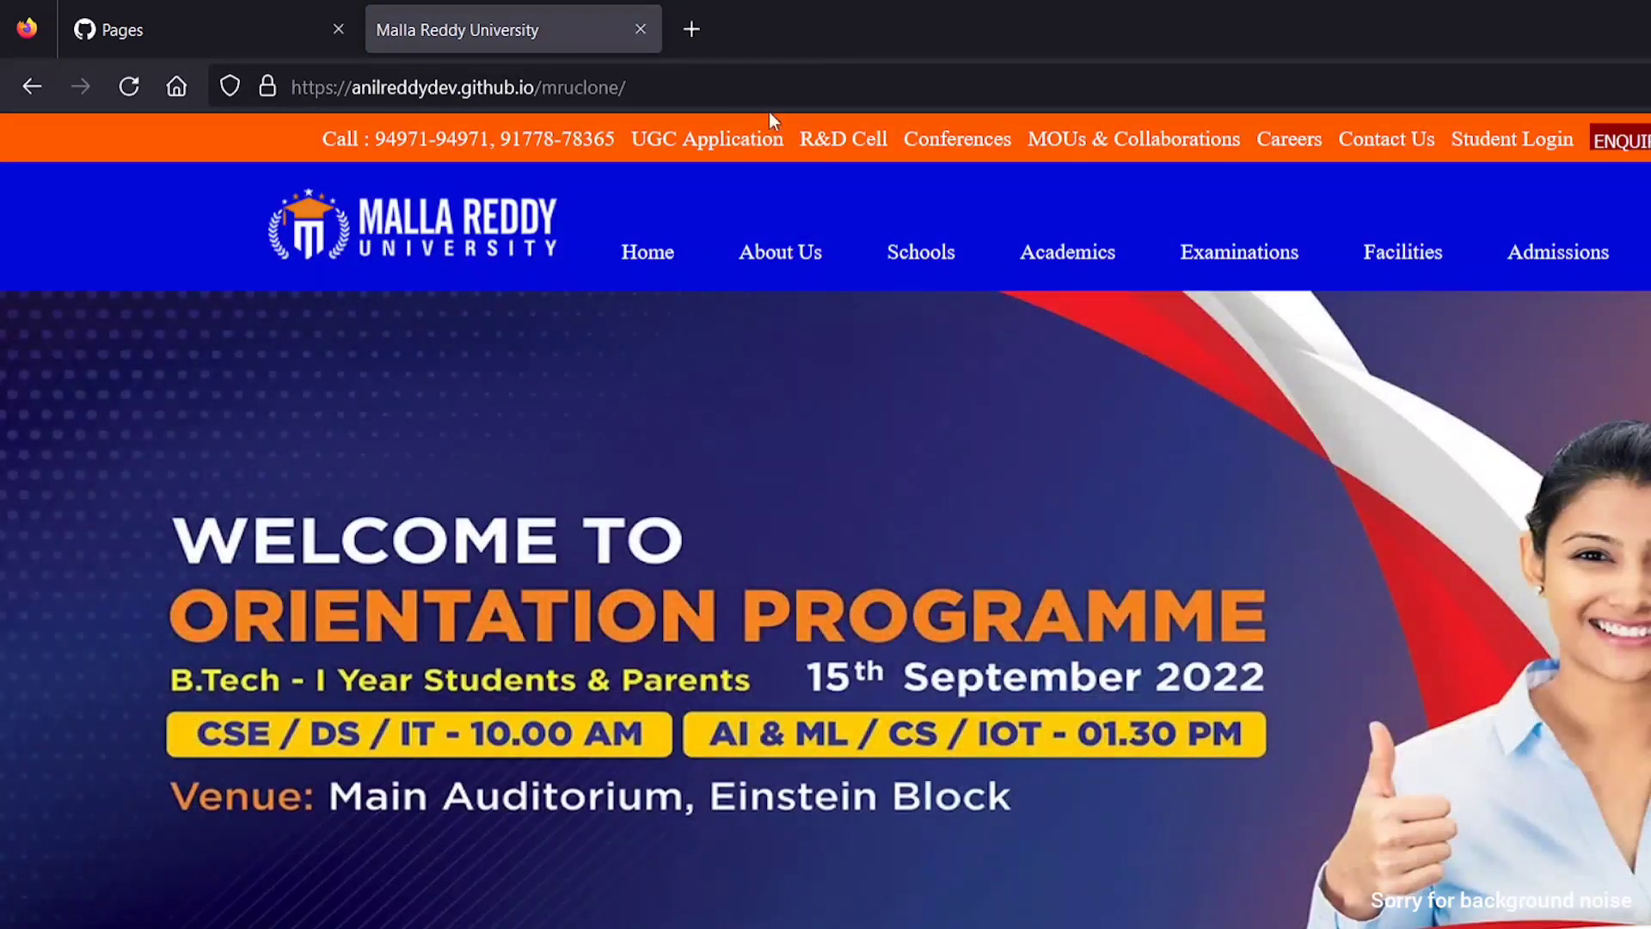
scroll(799, 538, "down", 7)
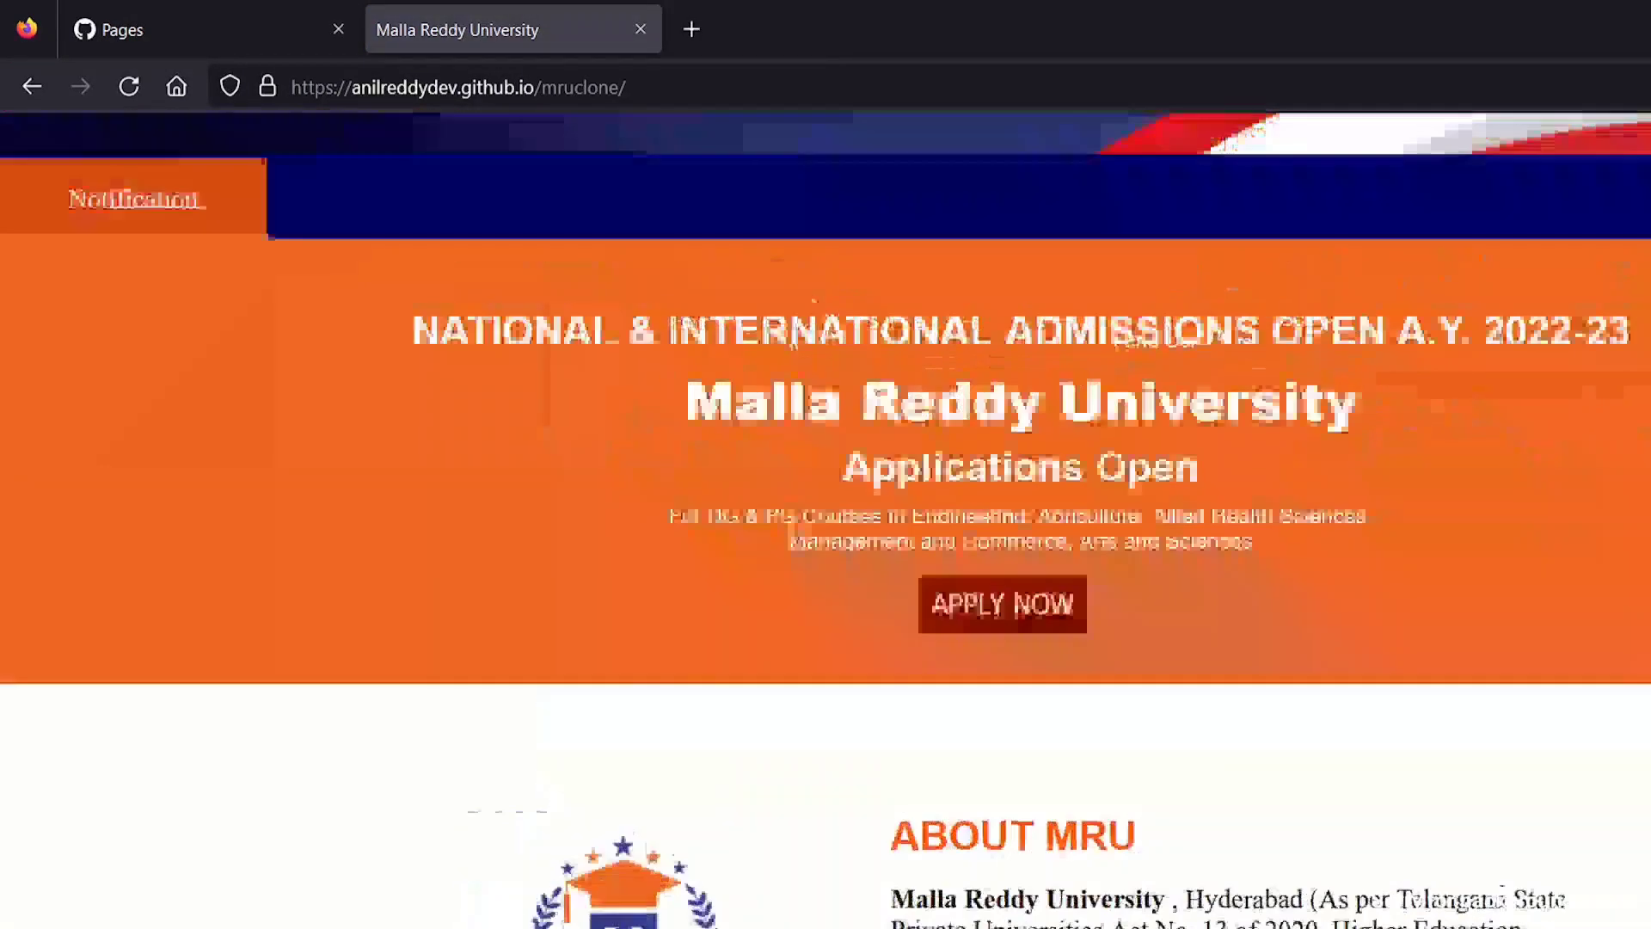
scroll(799, 539, "up", 7)
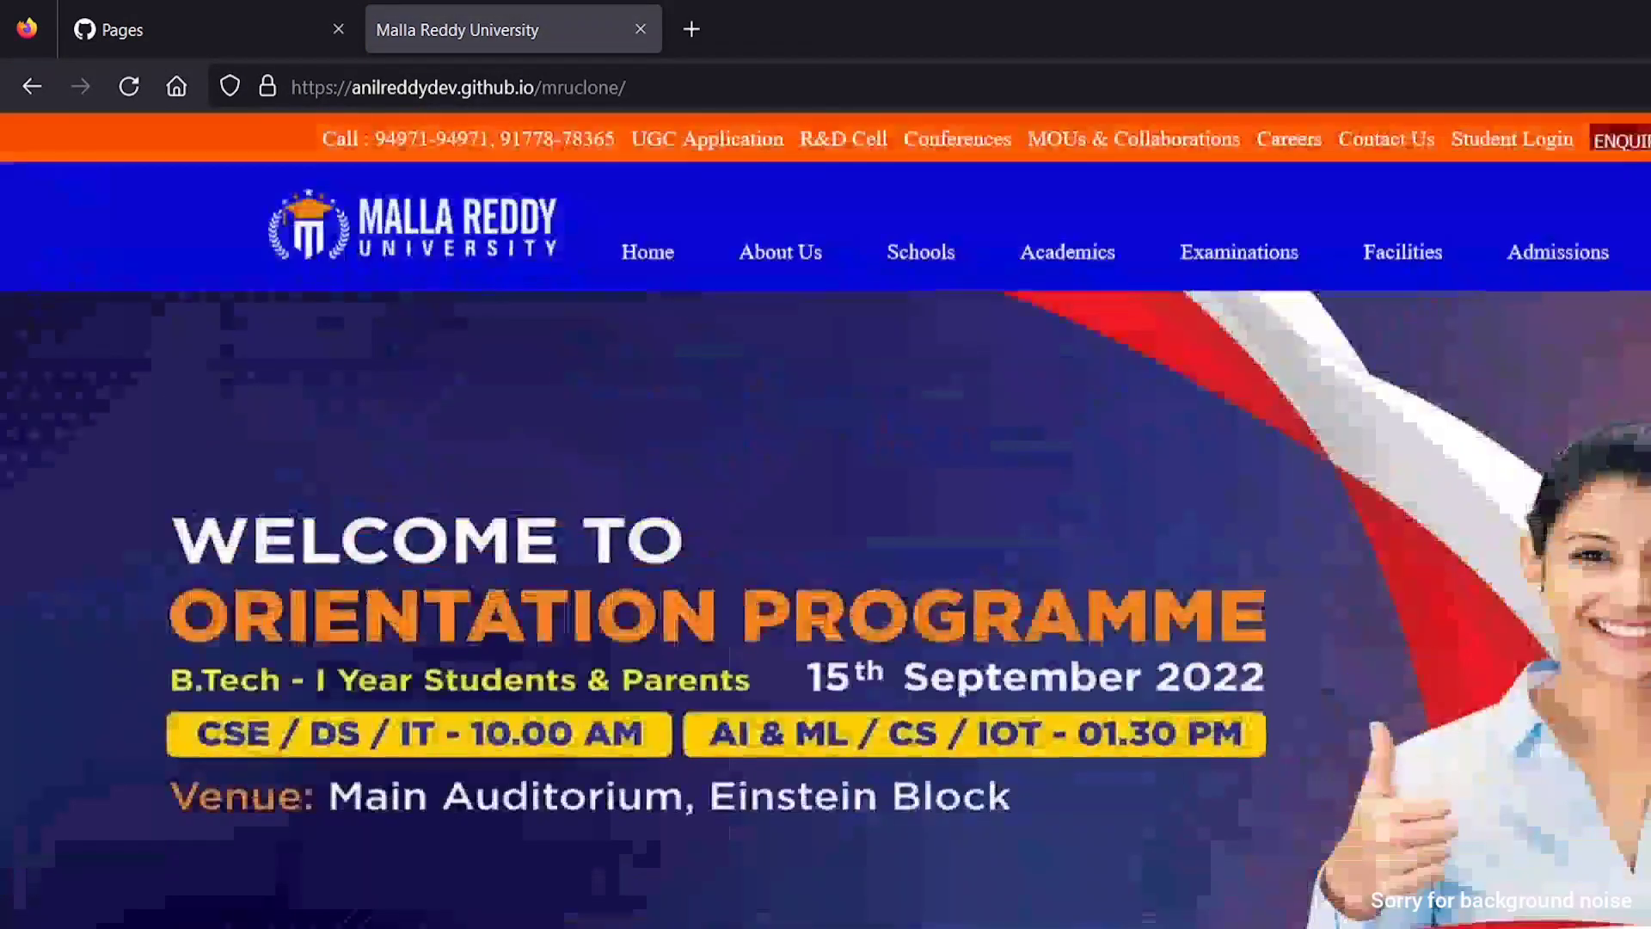
left_click(634, 31)
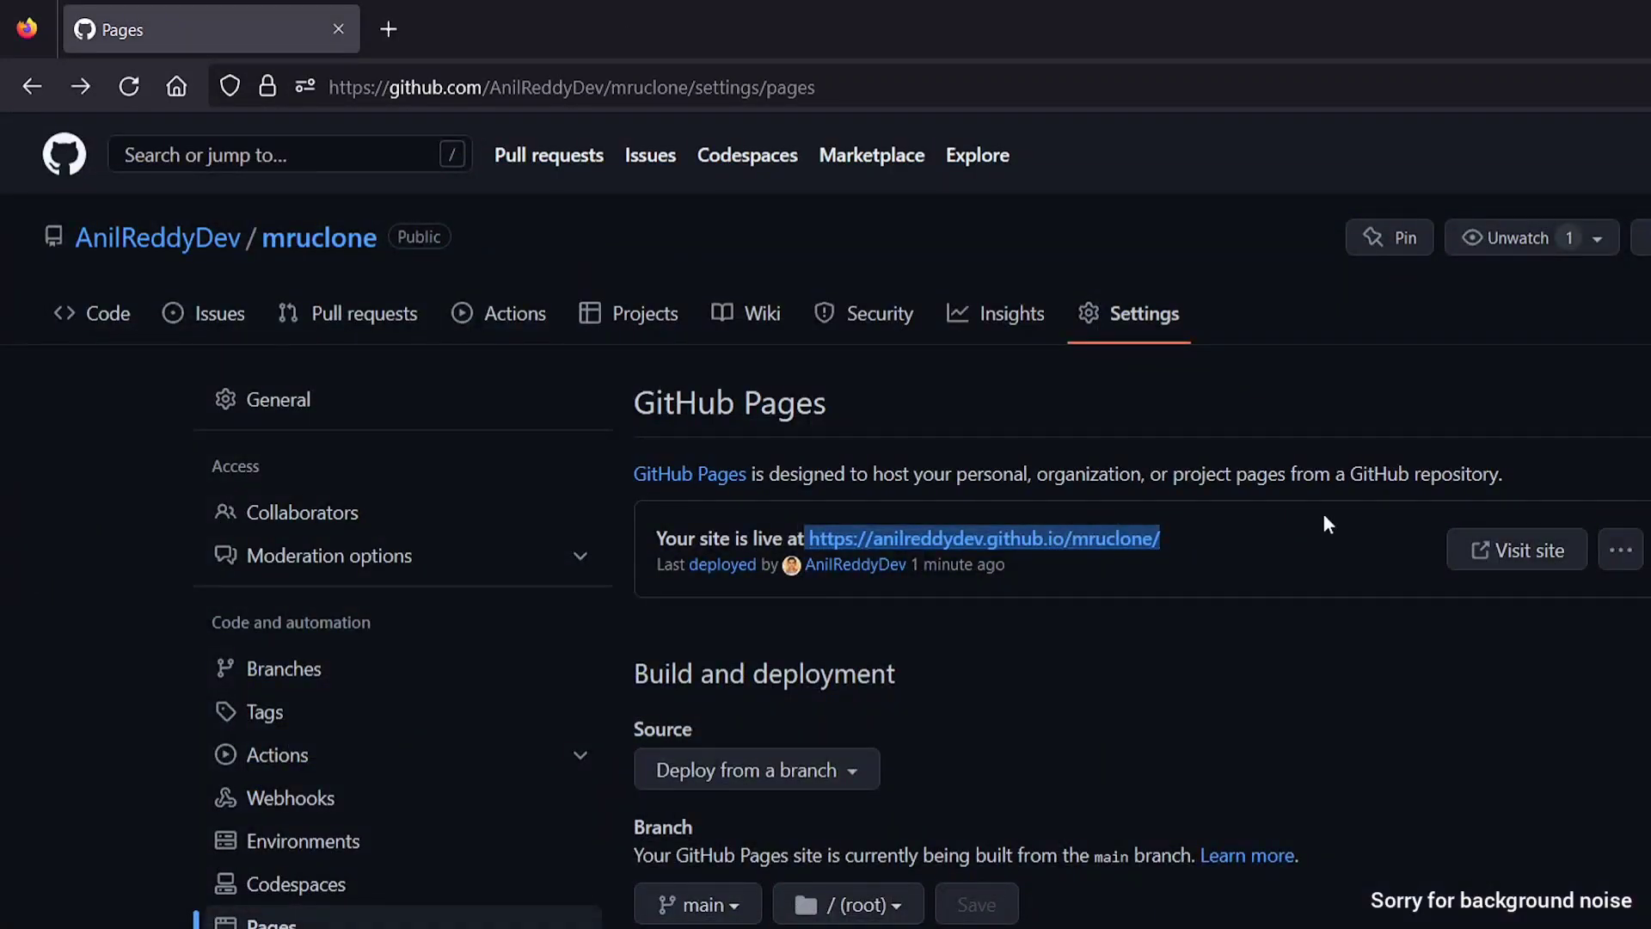
left_click(1292, 576)
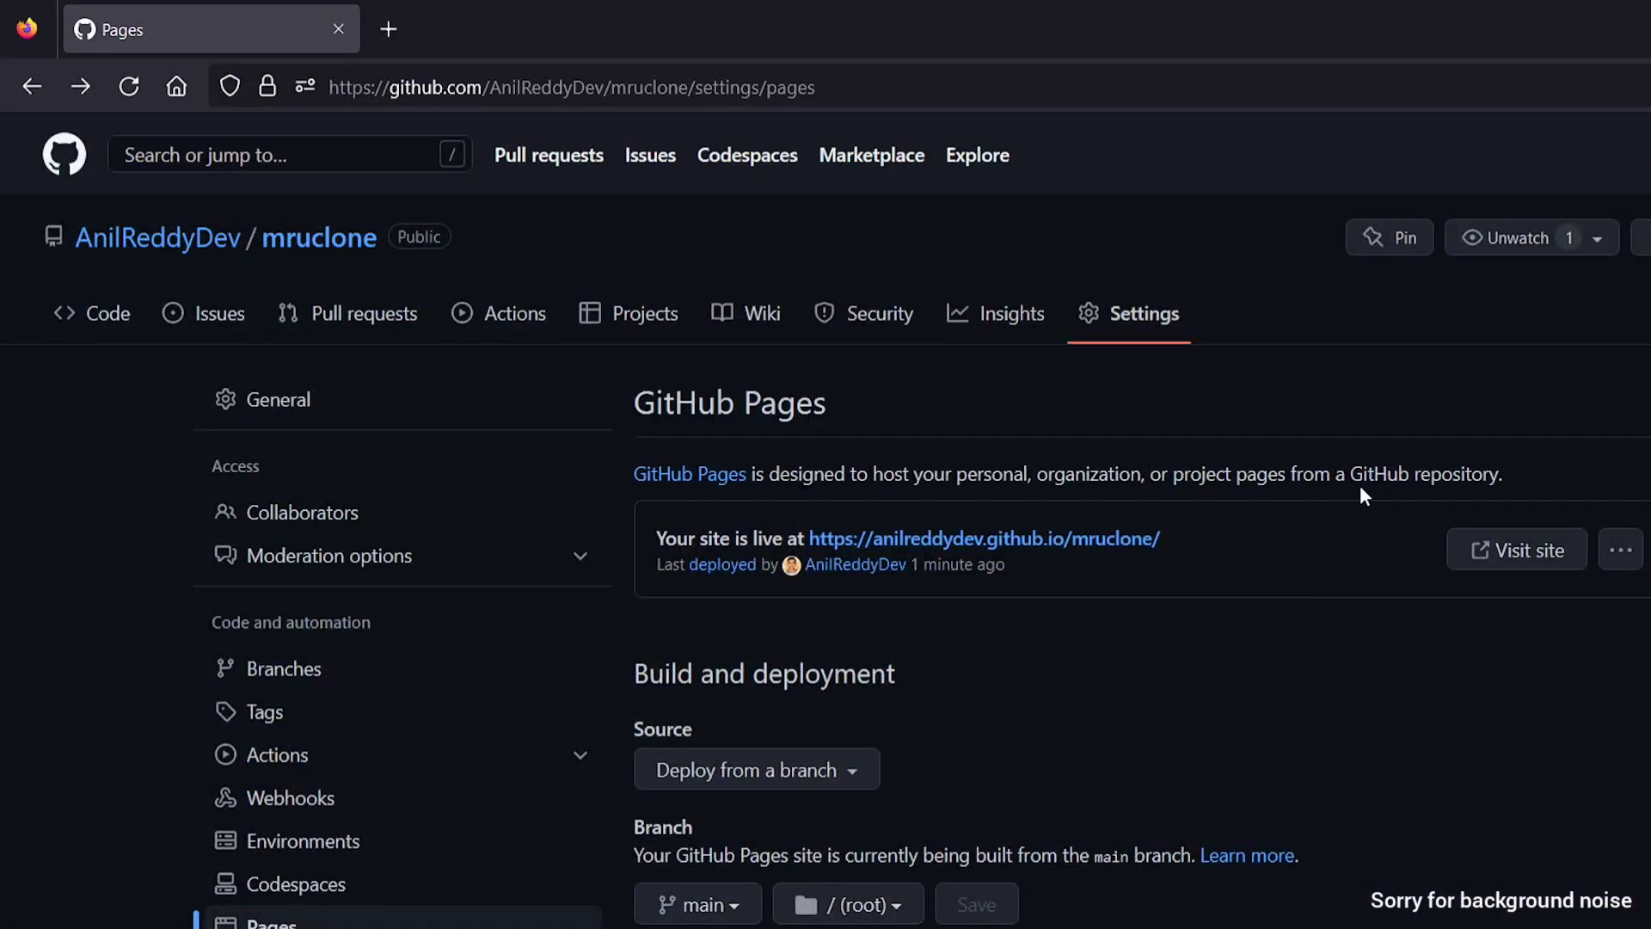